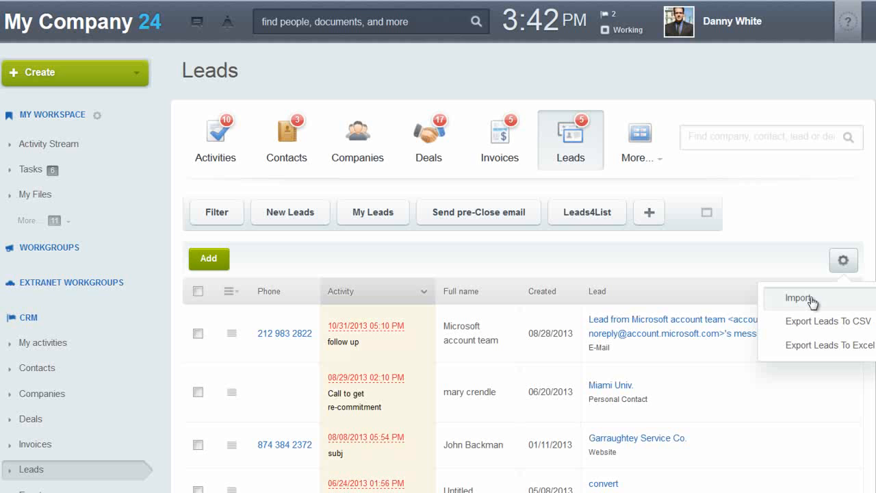
# Start a lead import with leads.csv as the data file and continue to field mapping.
pyautogui.click(810, 301)
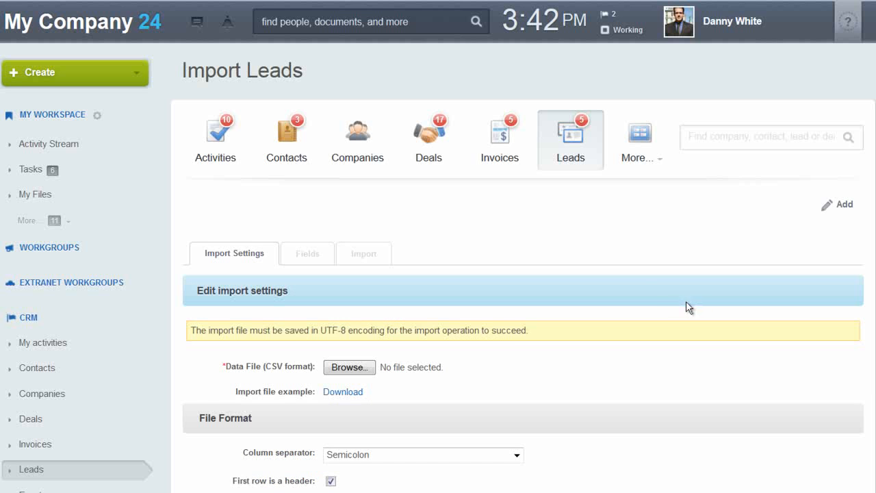
pyautogui.scroll(-4, 518, 349)
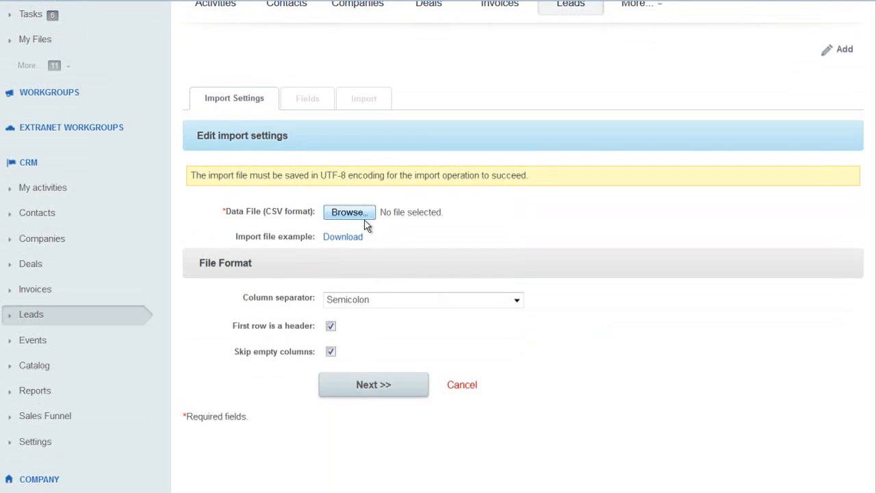
pyautogui.click(349, 213)
pyautogui.doubleClick(383, 186)
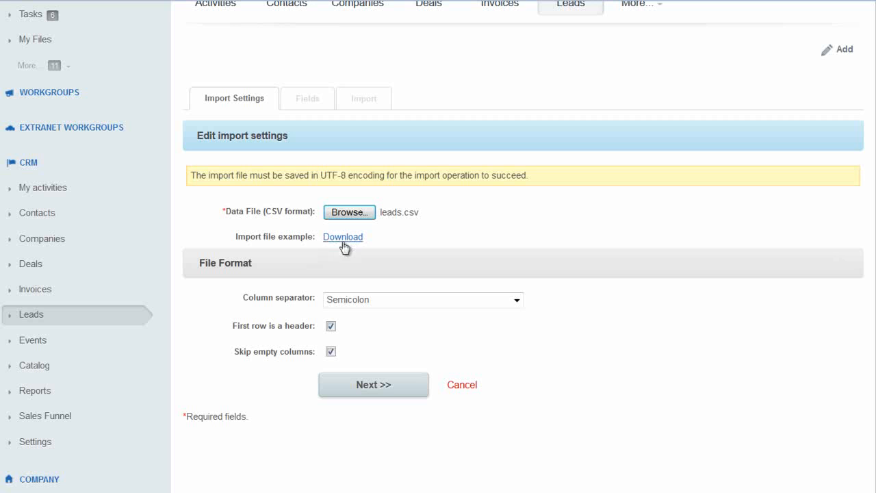
pyautogui.click(371, 388)
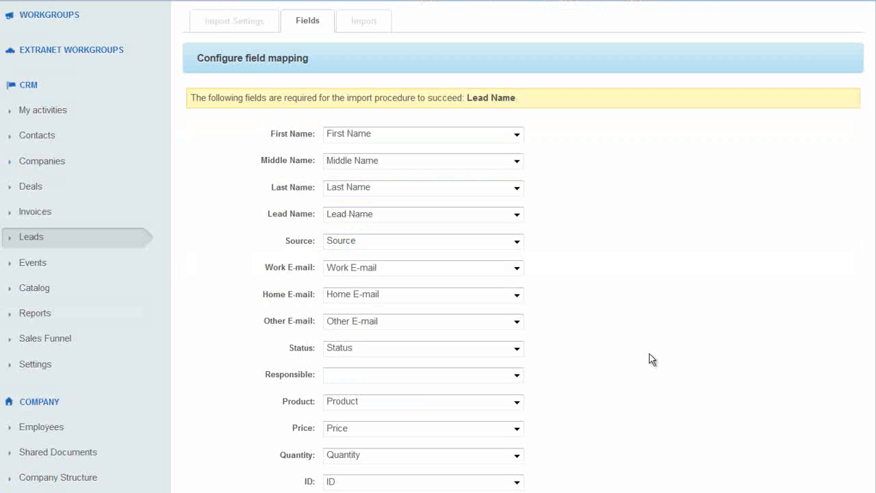
# Keep First Name and Price mapped to their matching fields and finish the leads.csv import.
pyautogui.click(517, 134)
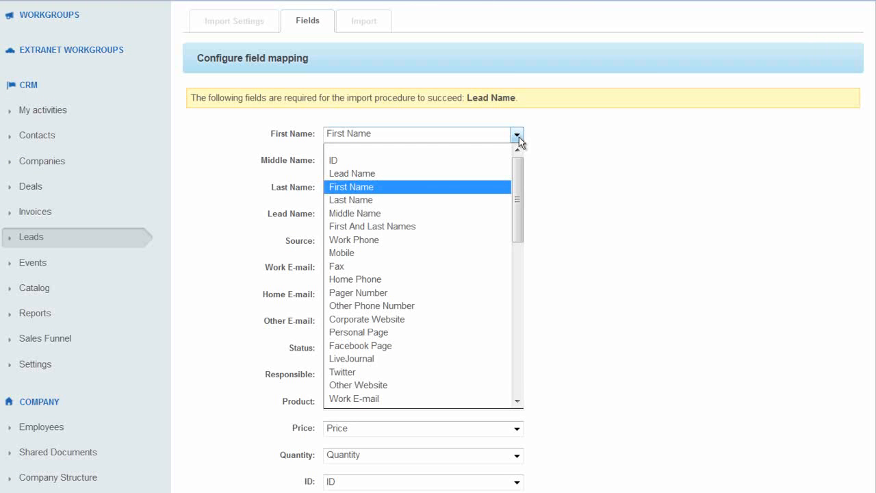
pyautogui.click(583, 152)
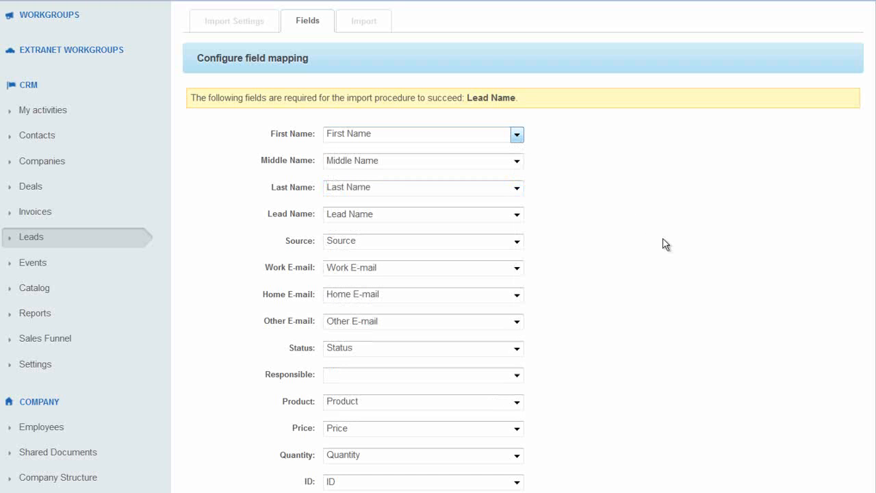
pyautogui.scroll(-4, 663, 245)
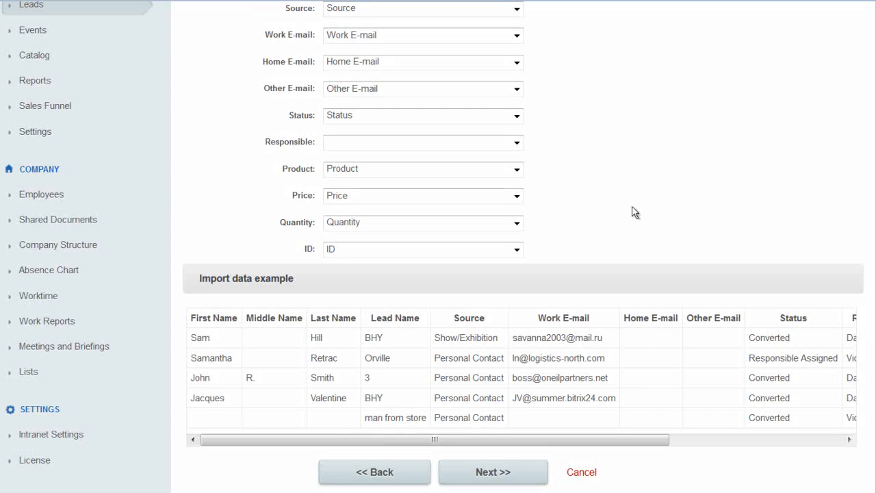
pyautogui.scroll(-3, 635, 211)
pyautogui.click(516, 49)
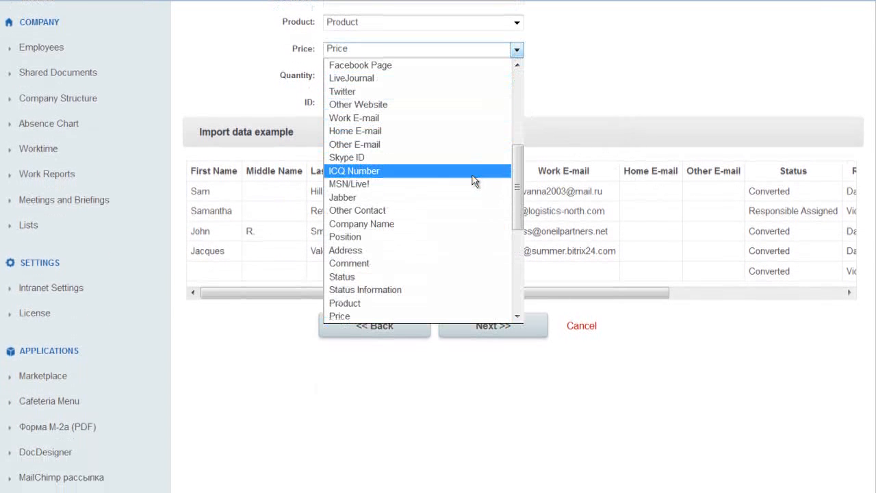
pyautogui.click(598, 106)
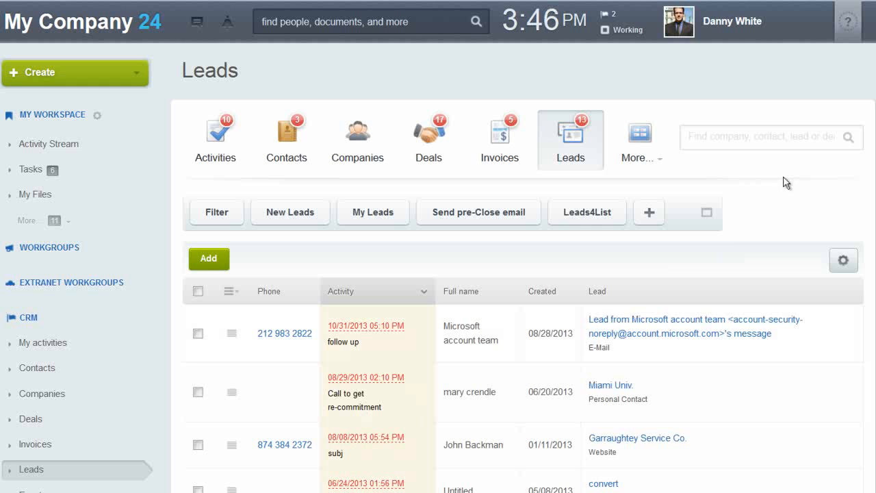
# Go from the Leads list to CRM Settings and look over its options.
pyautogui.scroll(-3, 753, 182)
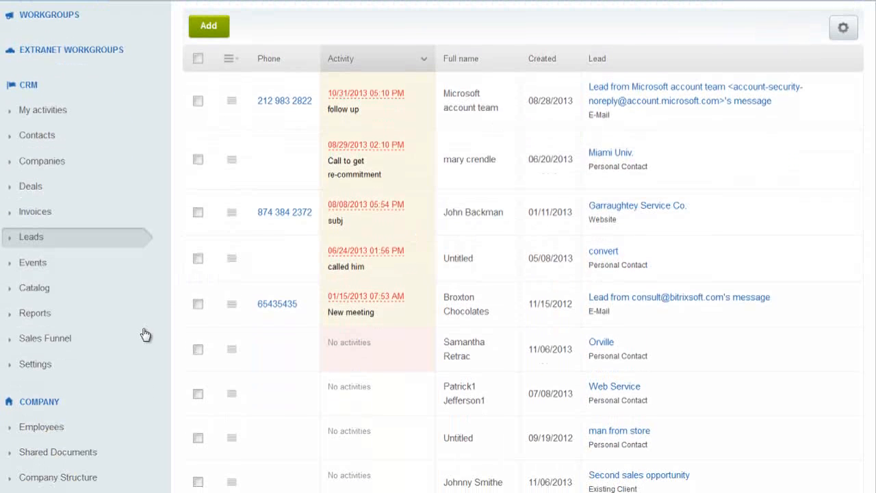
pyautogui.click(37, 370)
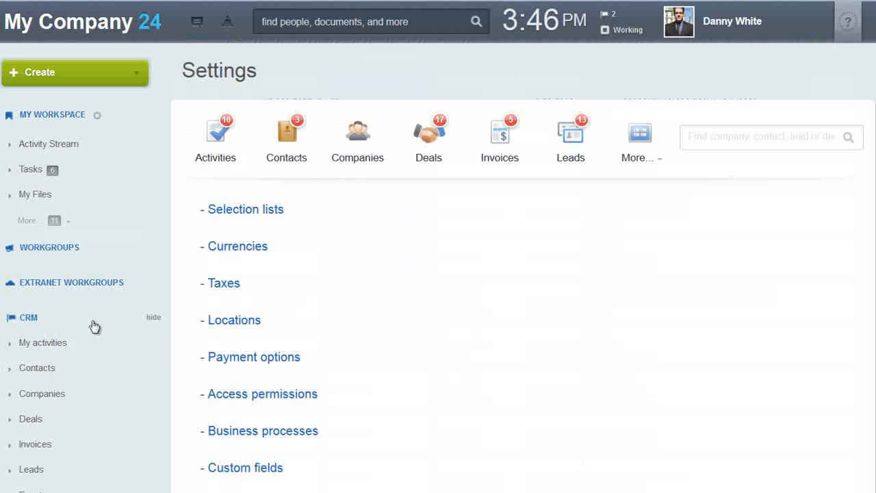
pyautogui.scroll(-3, 121, 420)
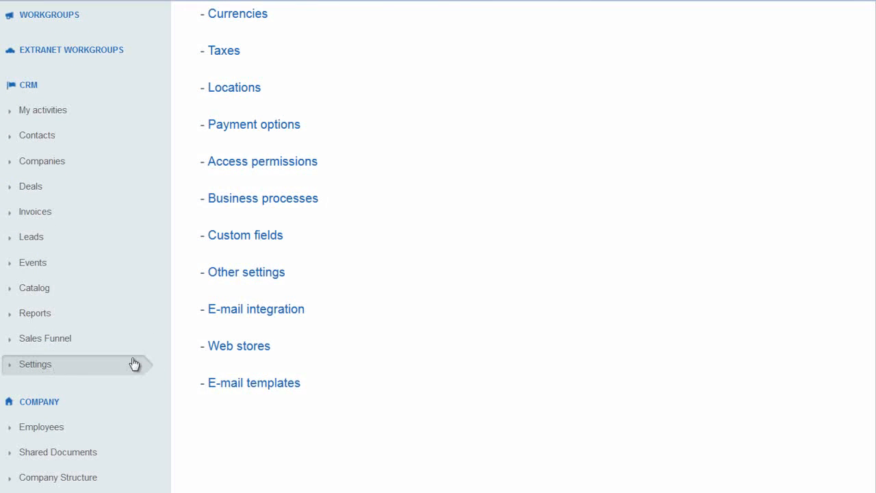
pyautogui.scroll(2, 146, 356)
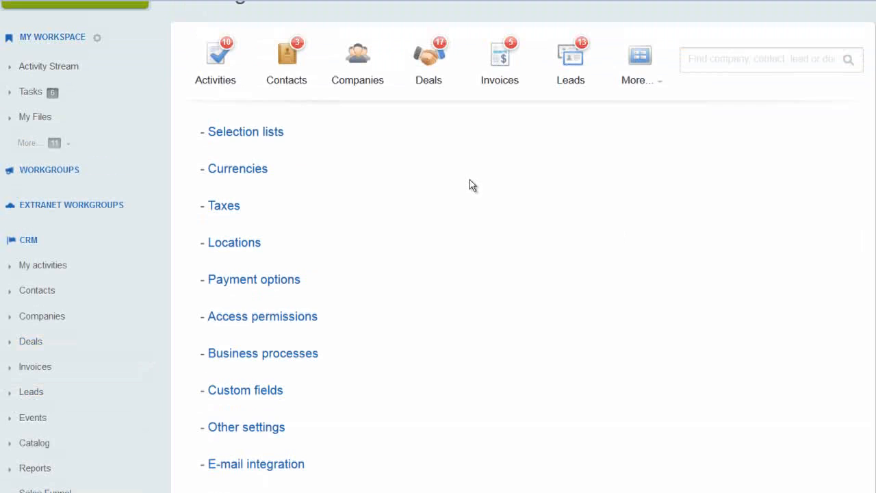
pyautogui.scroll(-1, 470, 185)
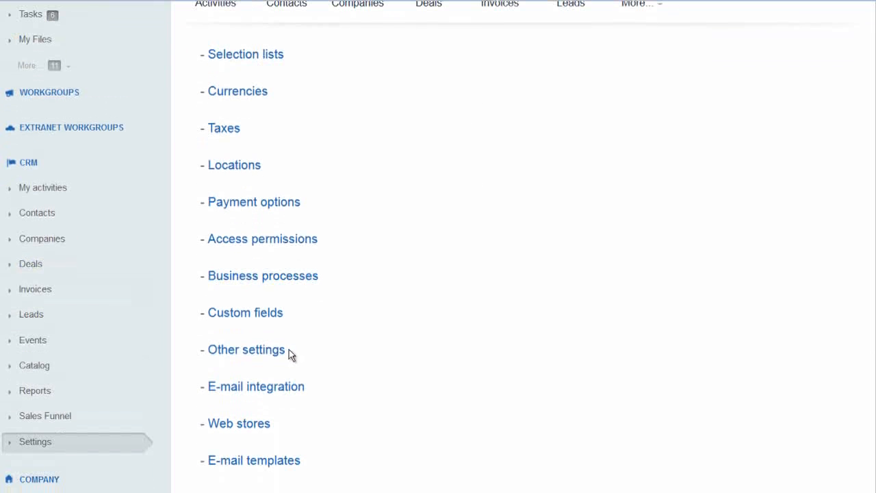
# Delete the 'Test right now' lead status from the Selection lists.
pyautogui.click(275, 56)
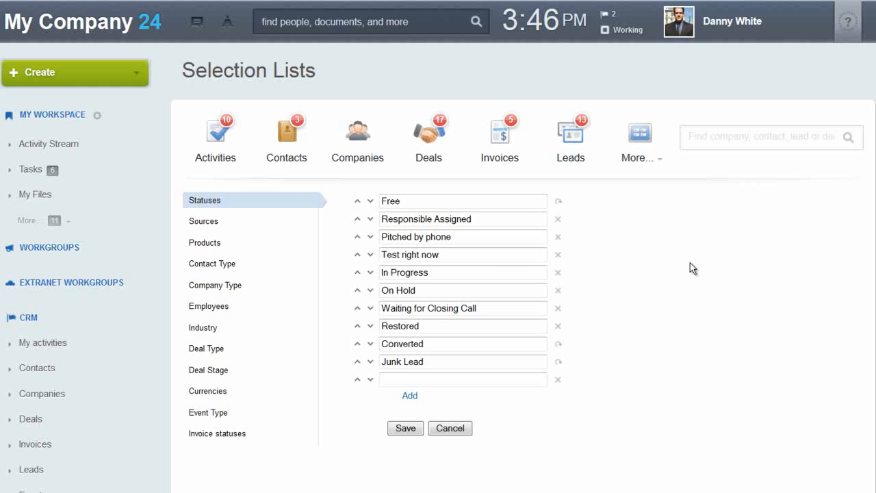
pyautogui.moveTo(384, 255); pyautogui.dragTo(457, 257)
pyautogui.click(458, 257)
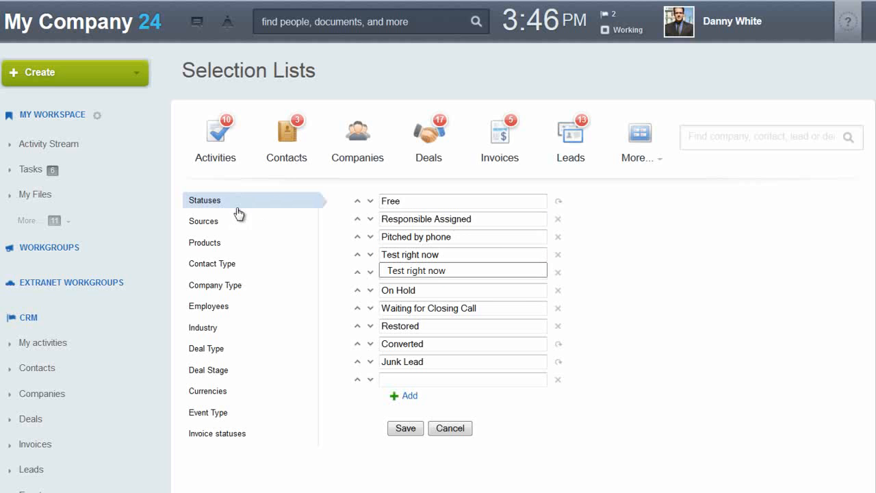
pyautogui.click(558, 255)
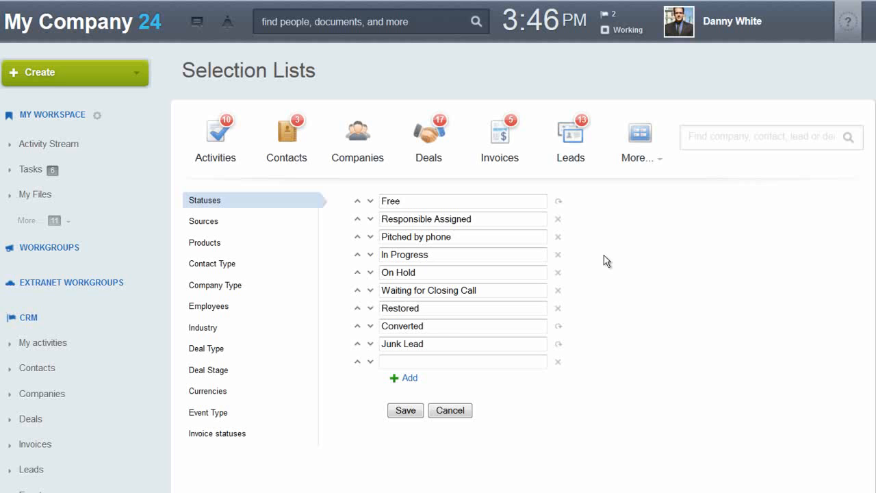
# Review the Sources, Contact Type, Company Type and Deal Stage lists.
pyautogui.click(206, 223)
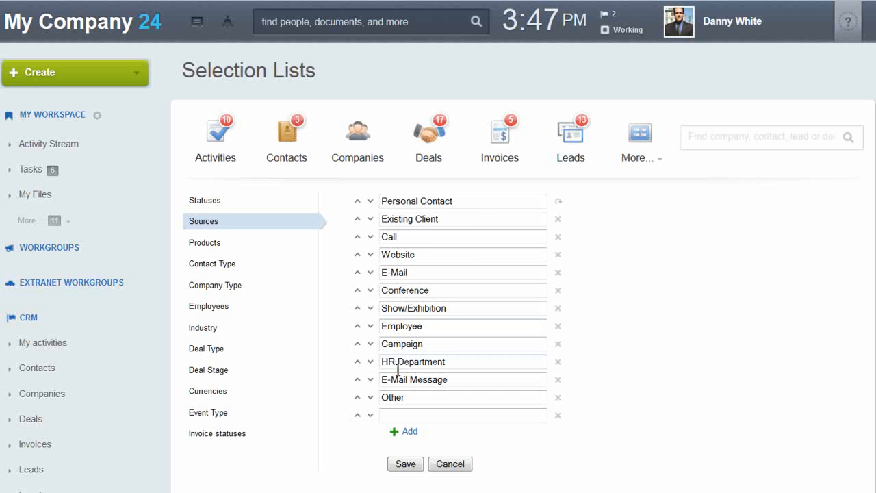
pyautogui.click(226, 270)
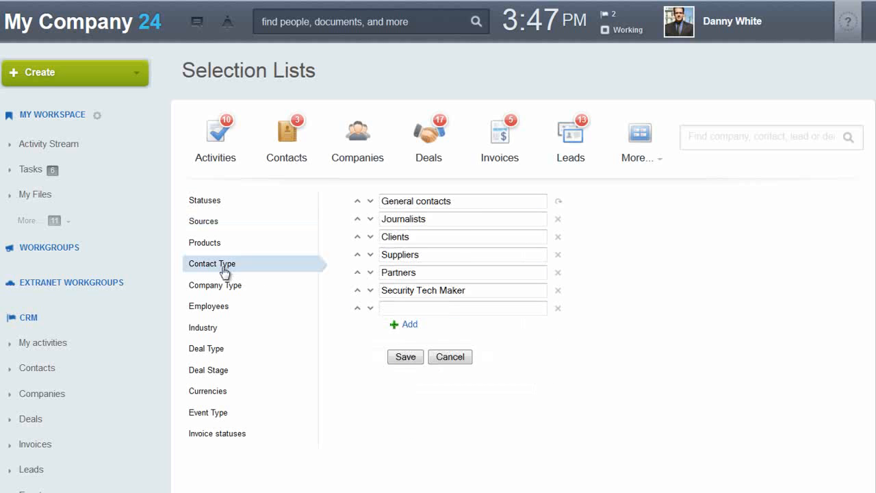
pyautogui.click(226, 288)
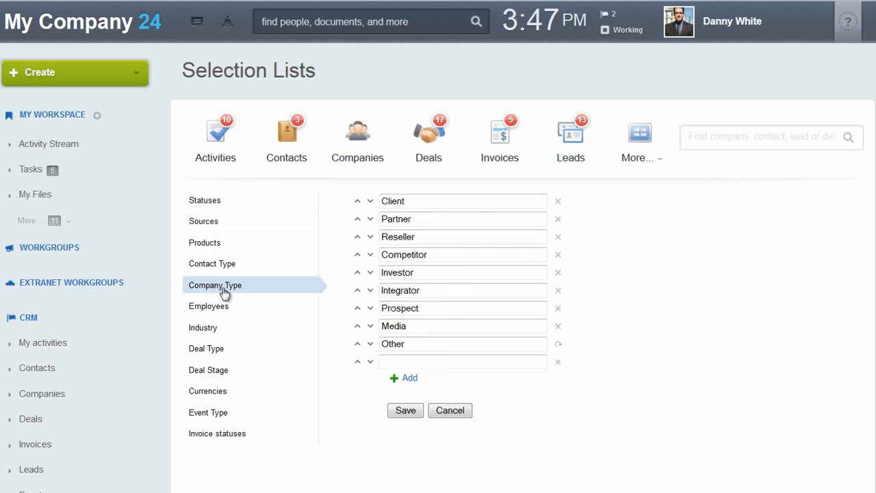
pyautogui.click(223, 374)
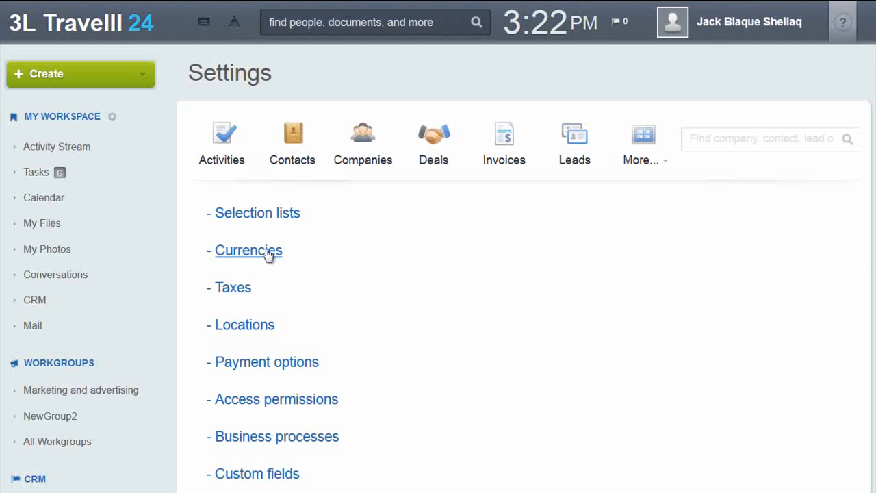
# Add a BRL currency with exchange rate 2, sort index 10 and format R$.
pyautogui.click(248, 250)
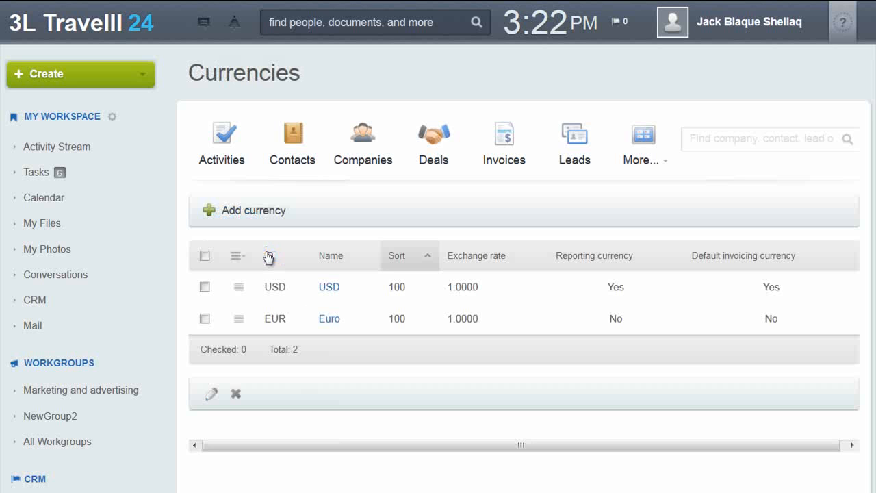
pyautogui.click(249, 216)
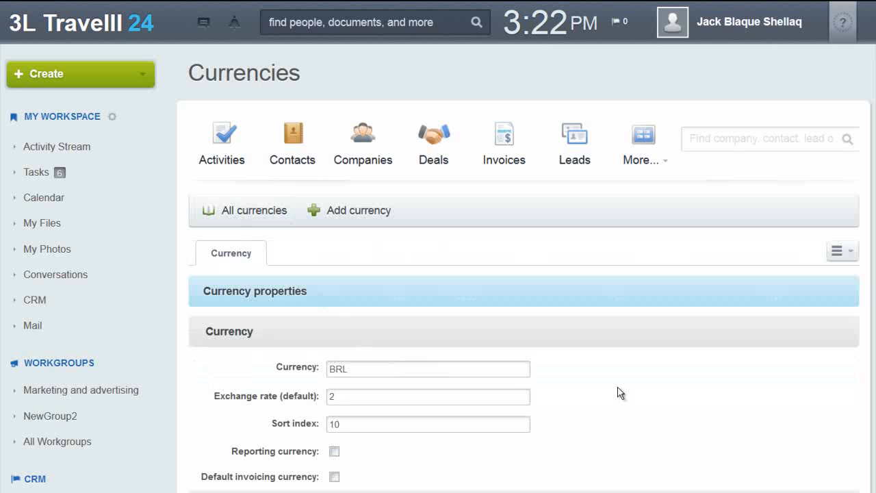
pyautogui.scroll(-2, 617, 391)
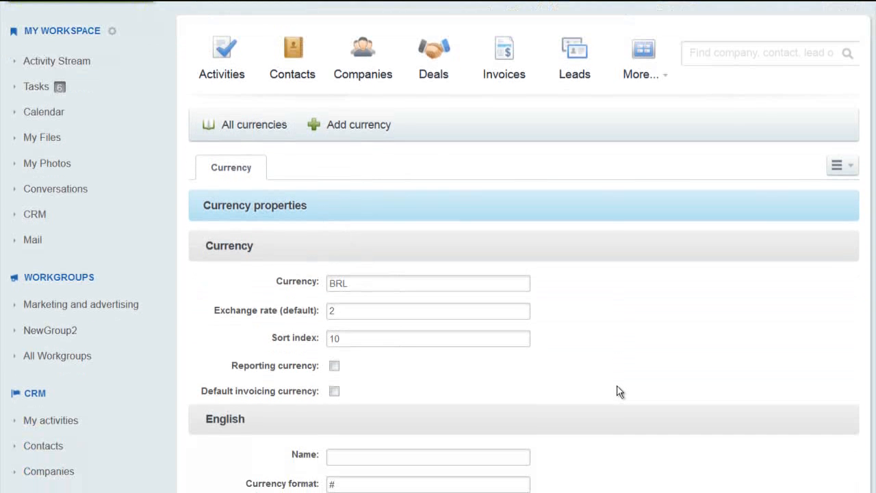
pyautogui.scroll(-2, 617, 392)
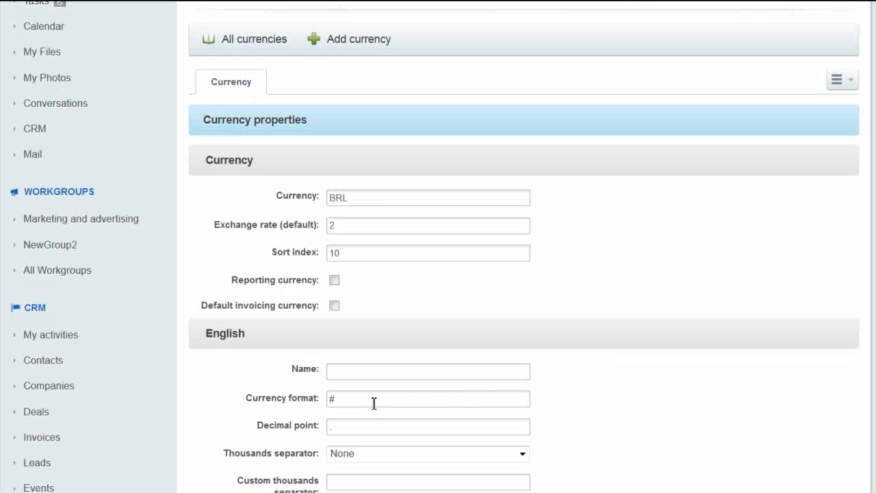
pyautogui.click(363, 373)
pyautogui.press('Tab')
pyautogui.write('R$')
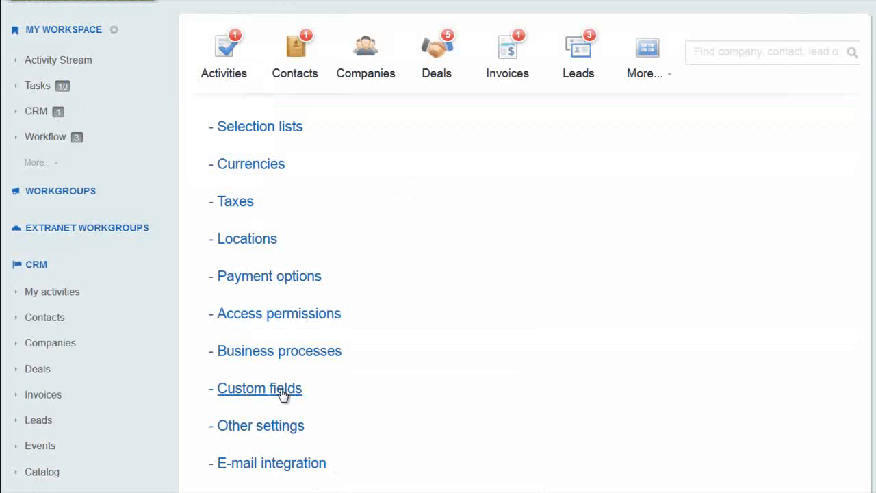
# Create a custom field named 'Regional Code', keeping its type as String.
pyautogui.click(283, 395)
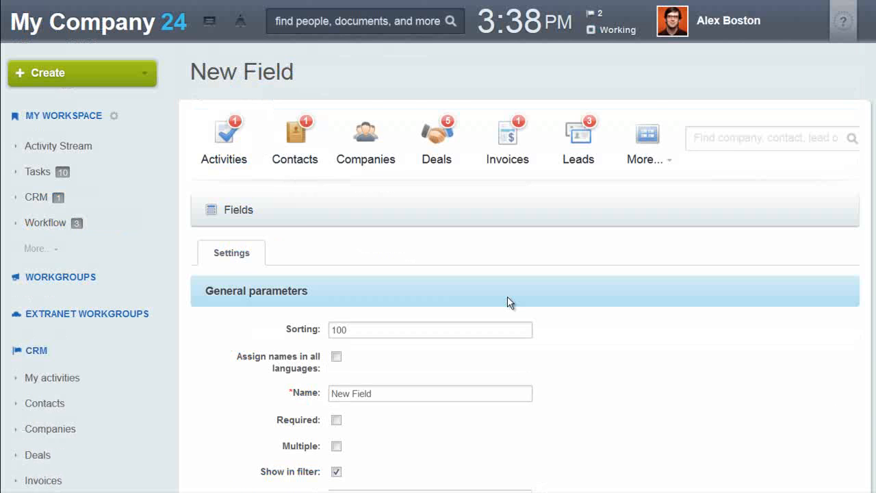
pyautogui.scroll(-3, 508, 301)
pyautogui.moveTo(408, 220); pyautogui.dragTo(323, 221)
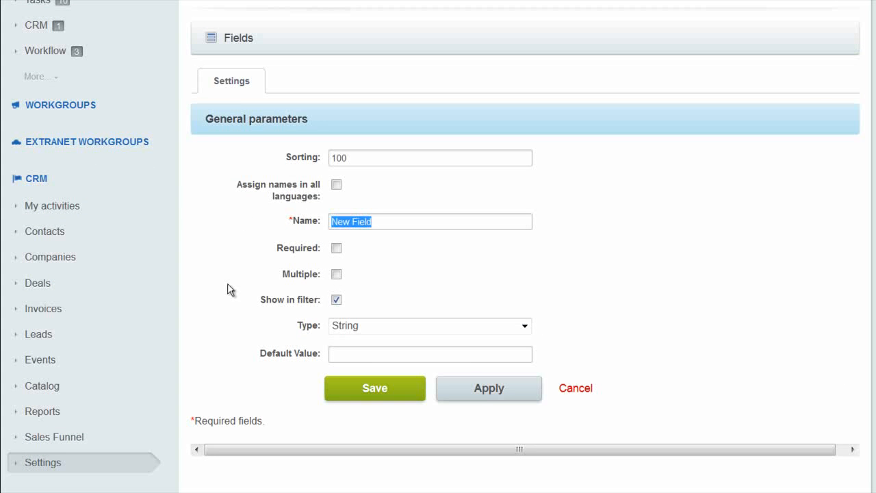
pyautogui.write('Regional Code')
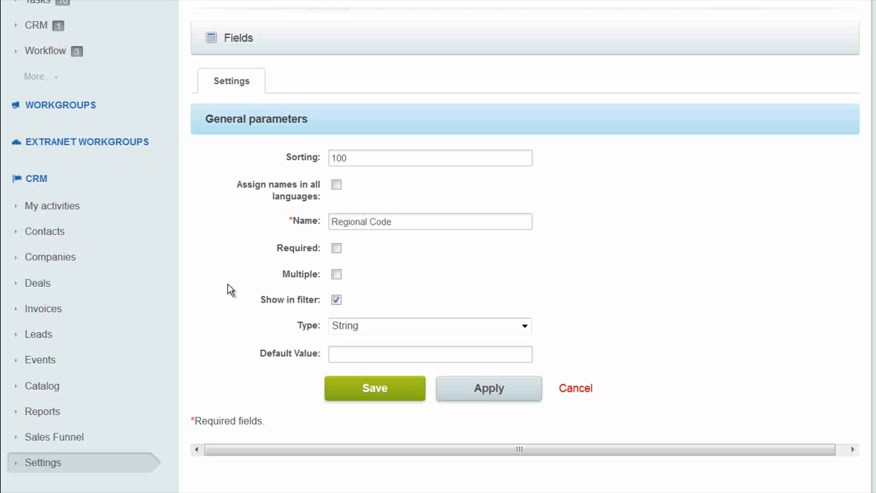
pyautogui.click(366, 329)
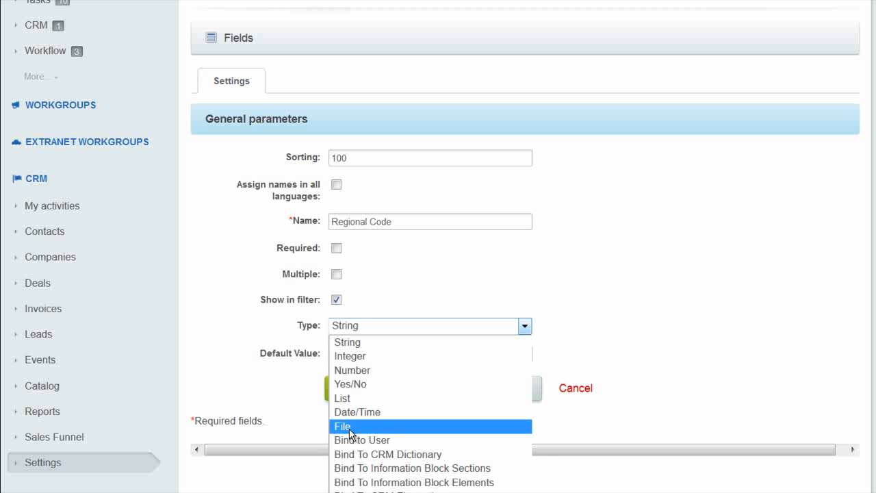
pyautogui.click(305, 435)
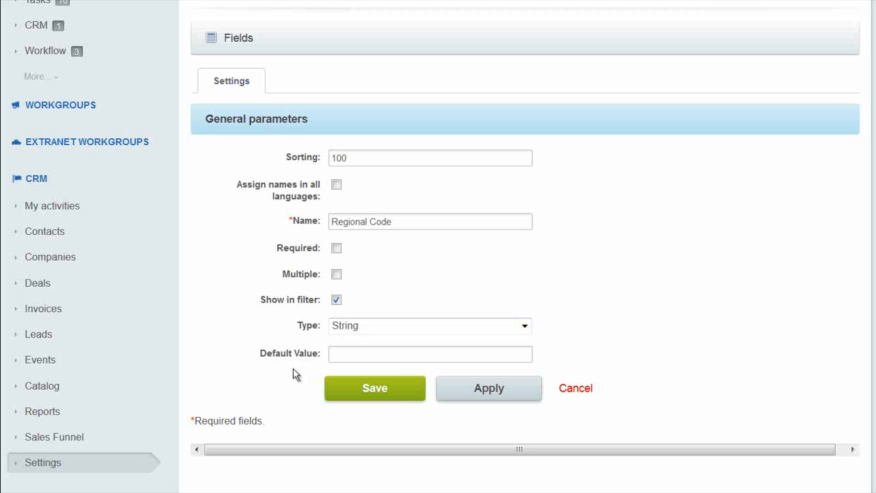
pyautogui.scroll(5, 294, 373)
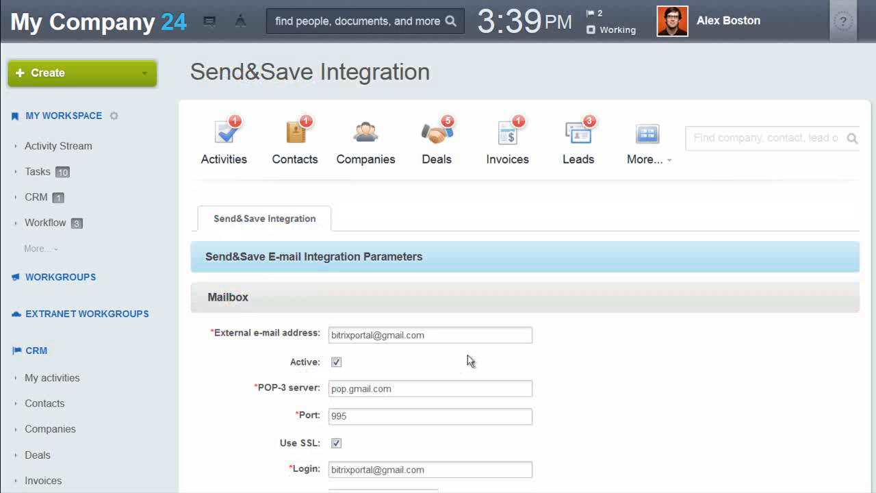
# Review the Send&Save Gmail POP-3 mailbox: port 995, SSL, leads created for unknown senders.
pyautogui.scroll(-4, 584, 362)
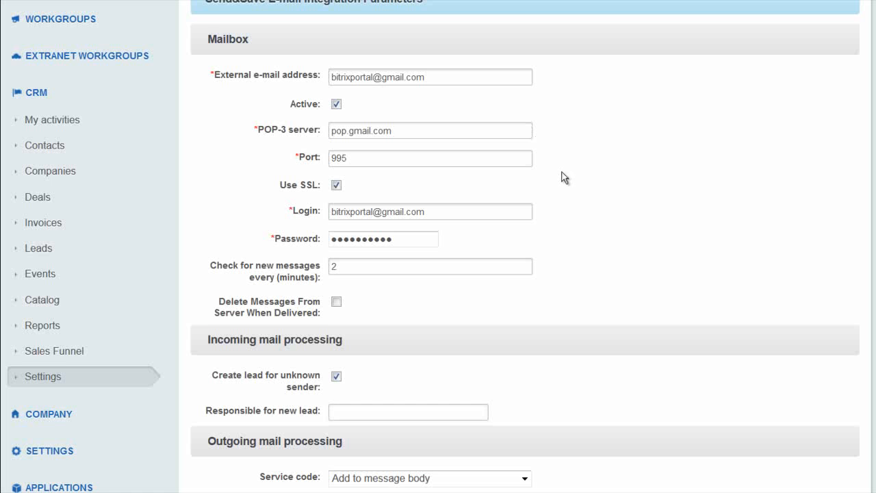
pyautogui.scroll(-2, 622, 239)
pyautogui.scroll(-2, 623, 242)
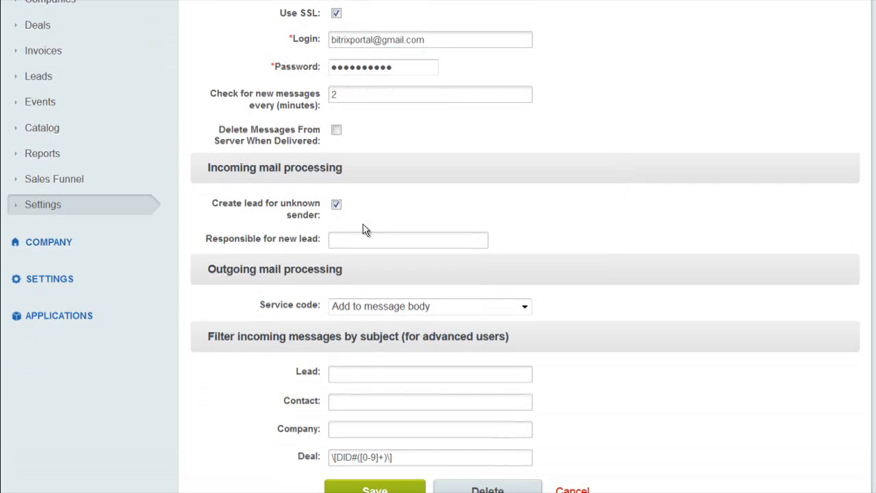
pyautogui.moveTo(212, 202); pyautogui.dragTo(320, 217)
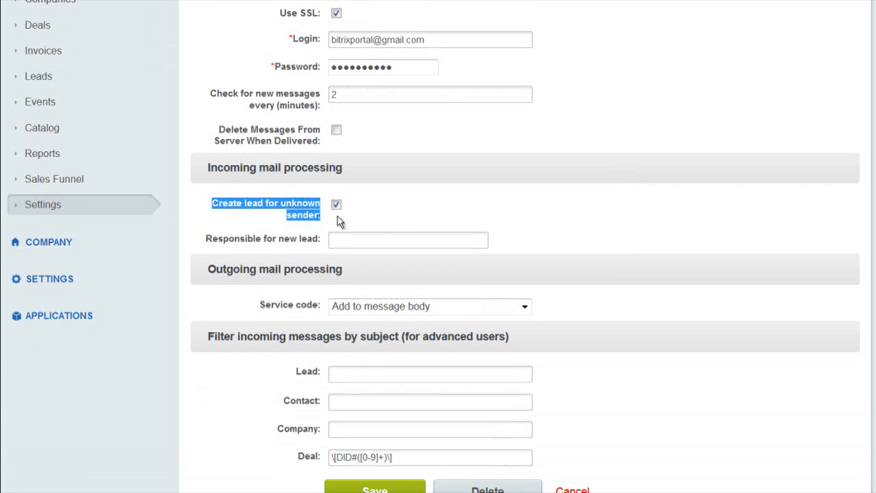
pyautogui.click(409, 213)
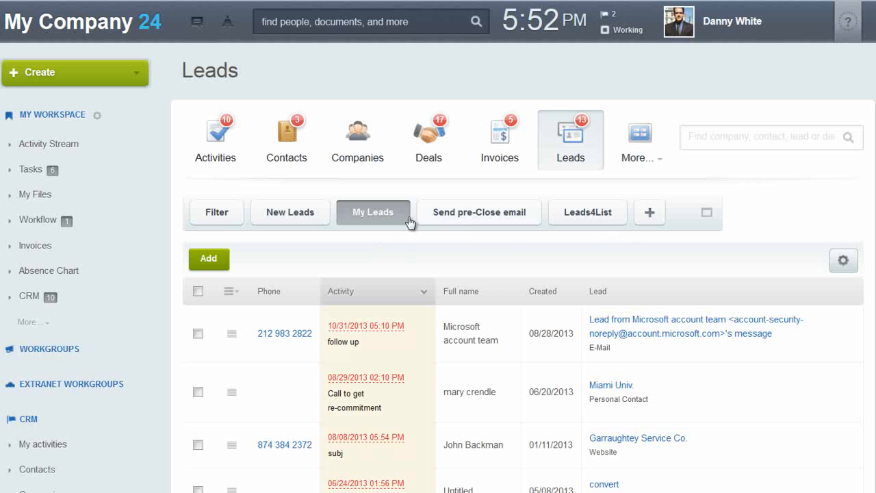
# Change the My Leads filter's responsible person to another colleague, then collapse the filter.
pyautogui.click(705, 218)
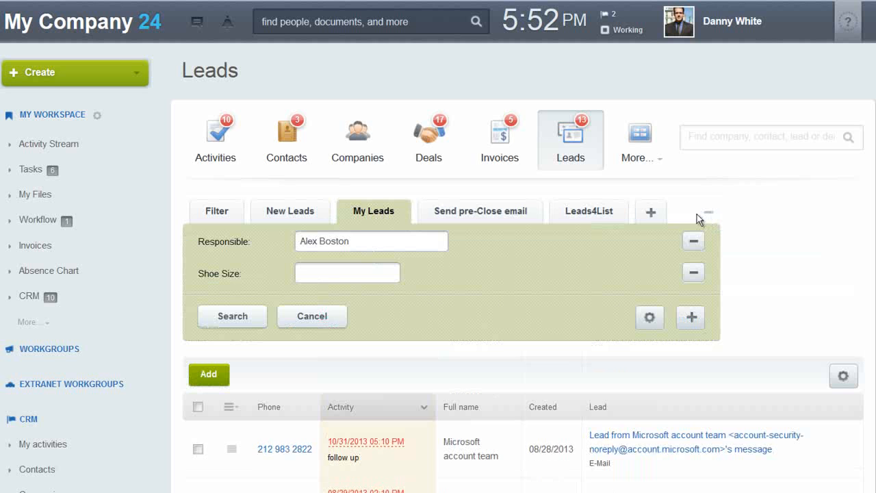
pyautogui.click(345, 243)
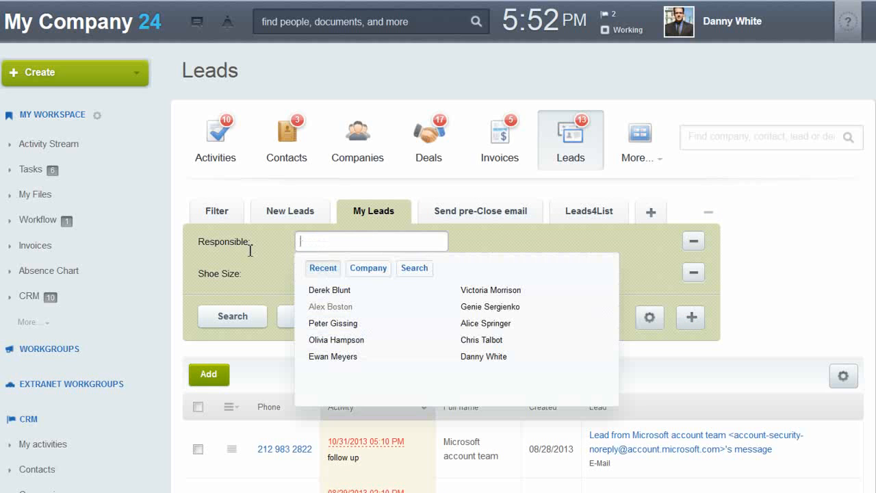
pyautogui.click(342, 321)
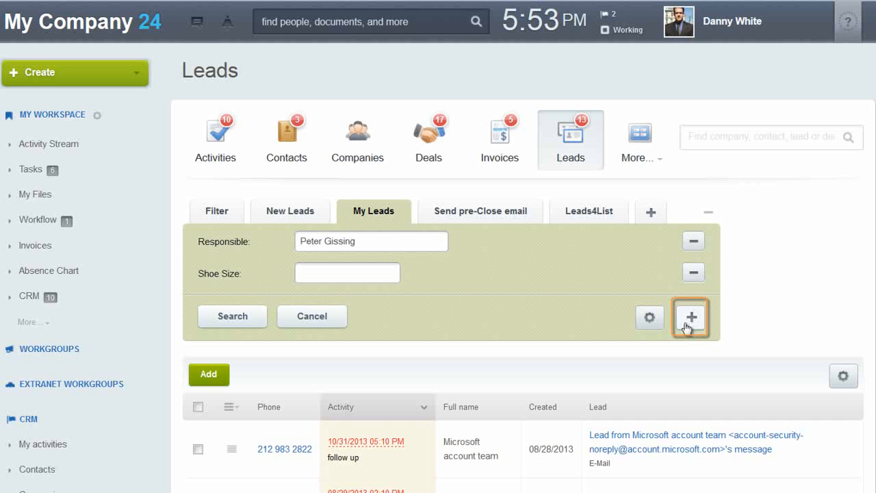
pyautogui.click(709, 214)
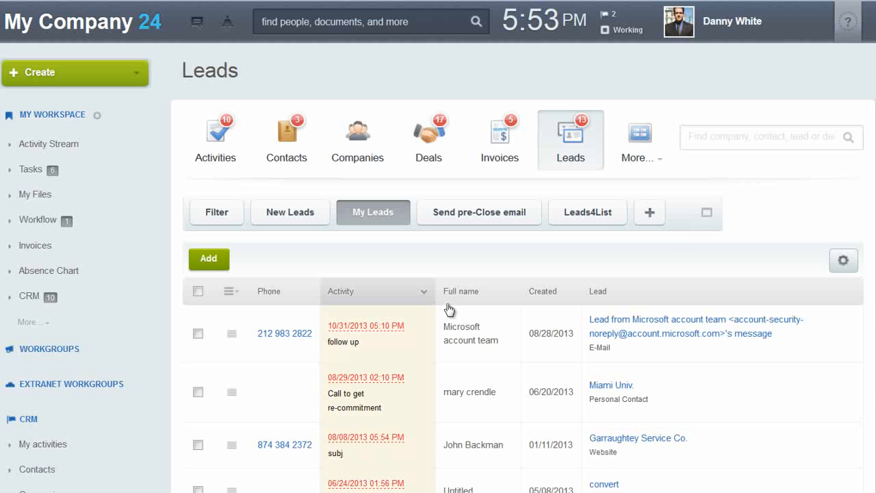
pyautogui.scroll(-3, 547, 255)
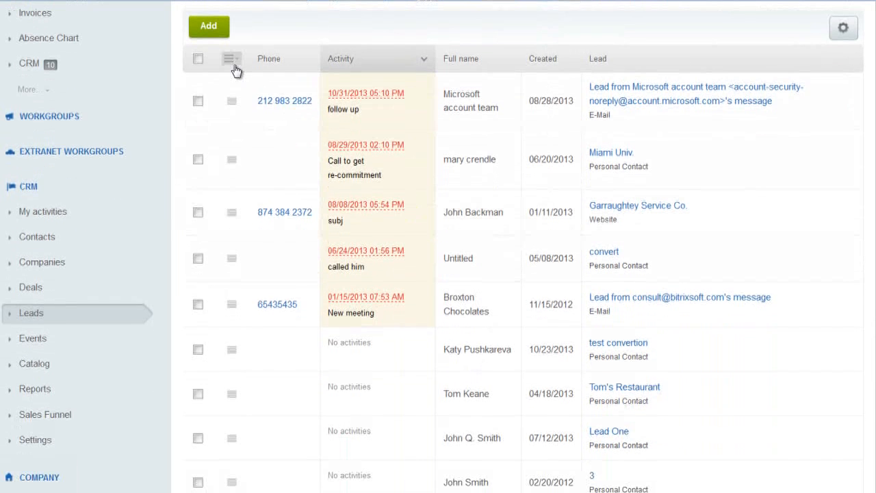
# Move the Created column ahead of Full name in the leads grid and open lead Mobile.
pyautogui.click(231, 61)
pyautogui.moveTo(296, 111)
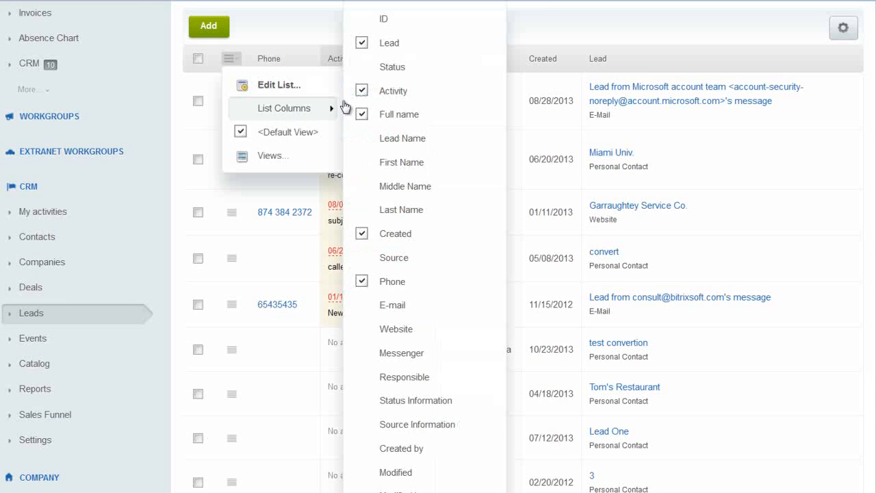
pyautogui.click(575, 41)
pyautogui.moveTo(559, 60); pyautogui.dragTo(447, 65)
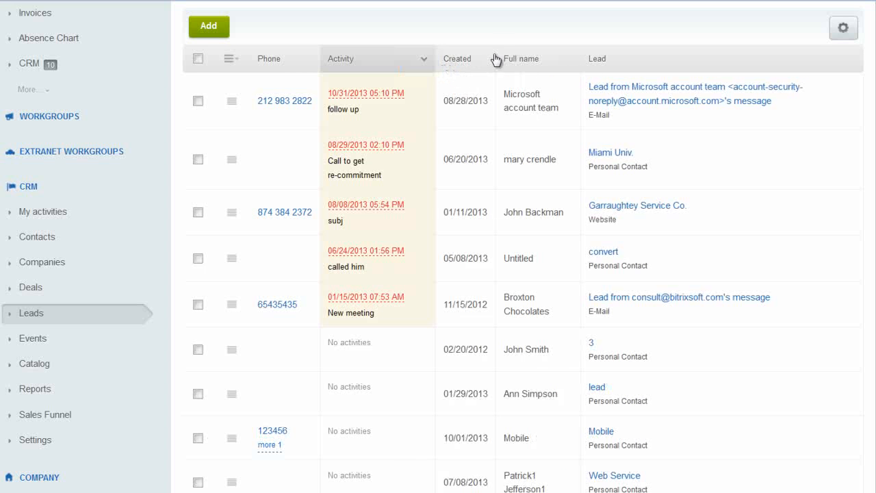
pyautogui.click(232, 103)
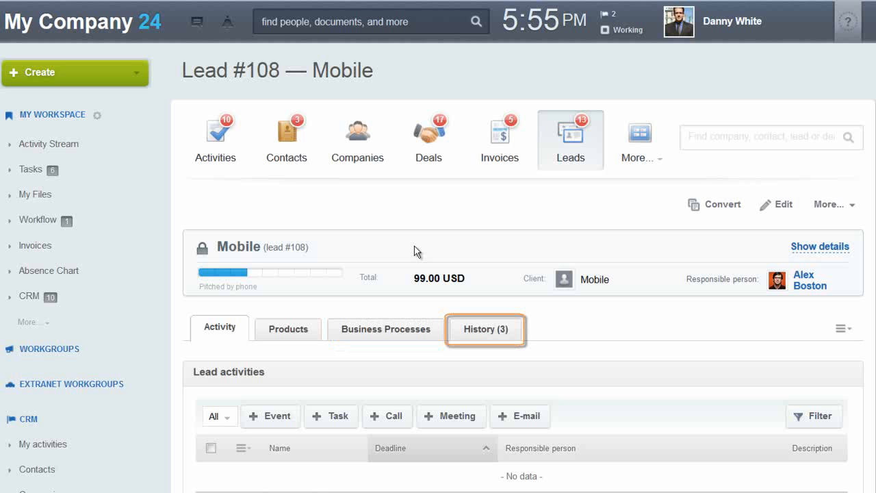
pyautogui.scroll(-3, 481, 199)
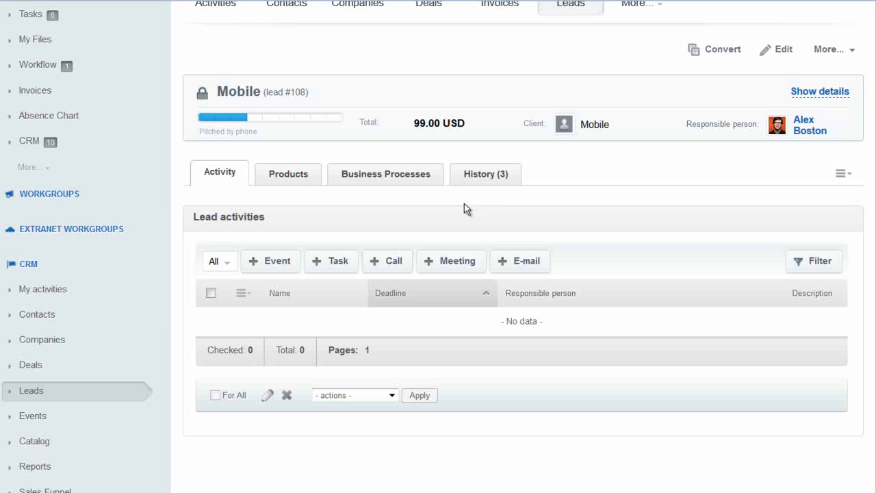
pyautogui.click(326, 263)
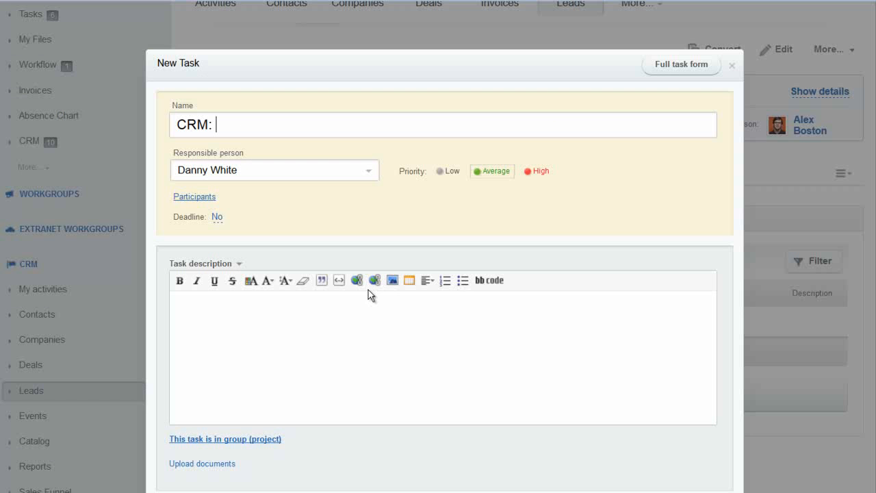
pyautogui.scroll(-3, 469, 391)
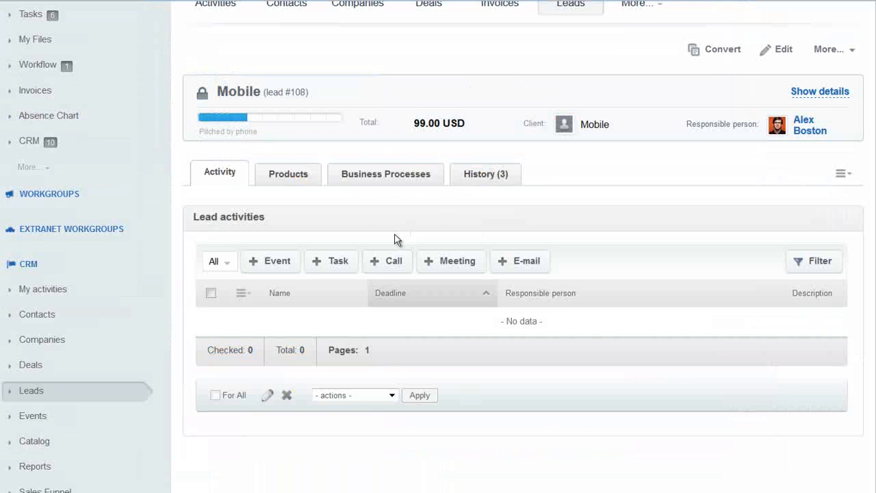
# Log a 'follow up' call on lead #108 for 11/14/2013 05:55 PM.
pyautogui.click(379, 260)
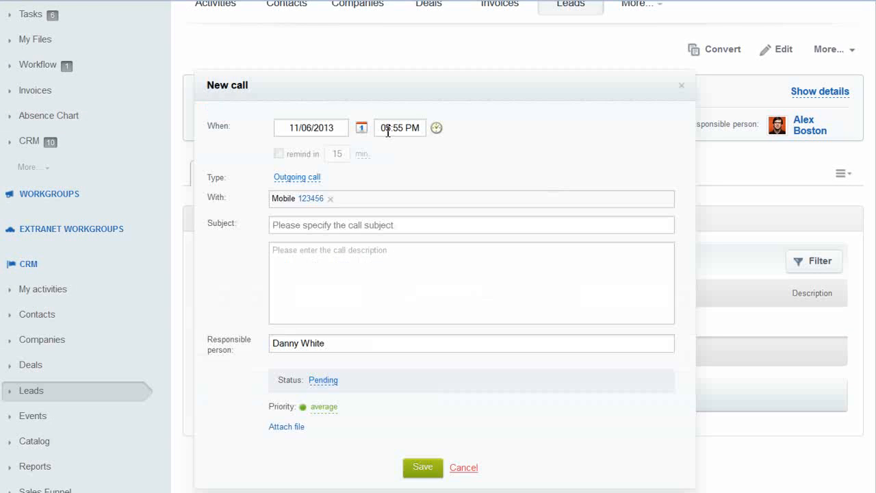
pyautogui.click(362, 127)
pyautogui.click(376, 229)
pyautogui.click(342, 226)
pyautogui.write('follow up')
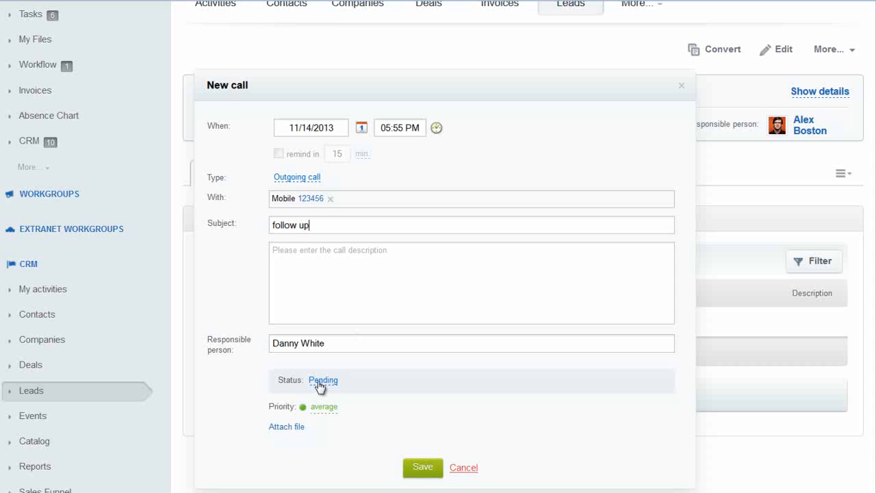
pyautogui.click(423, 465)
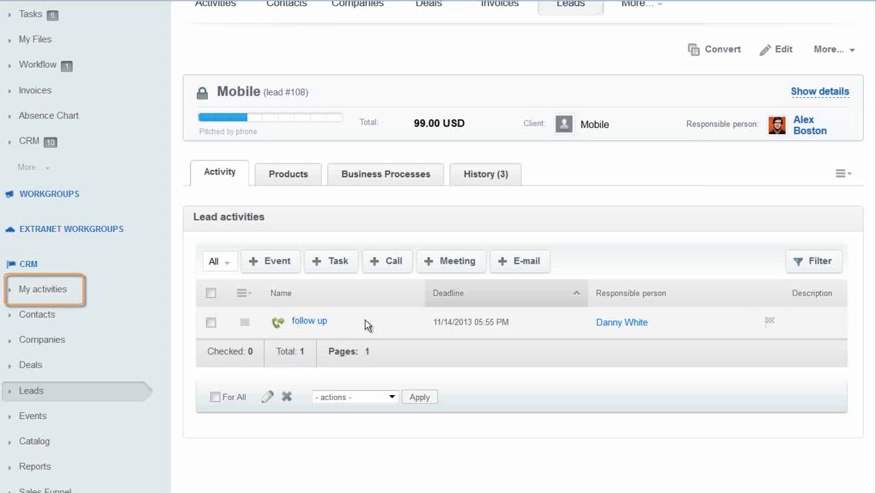
# Start a new e-mail to Lead #108 — Mobile and show its template list.
pyautogui.click(525, 261)
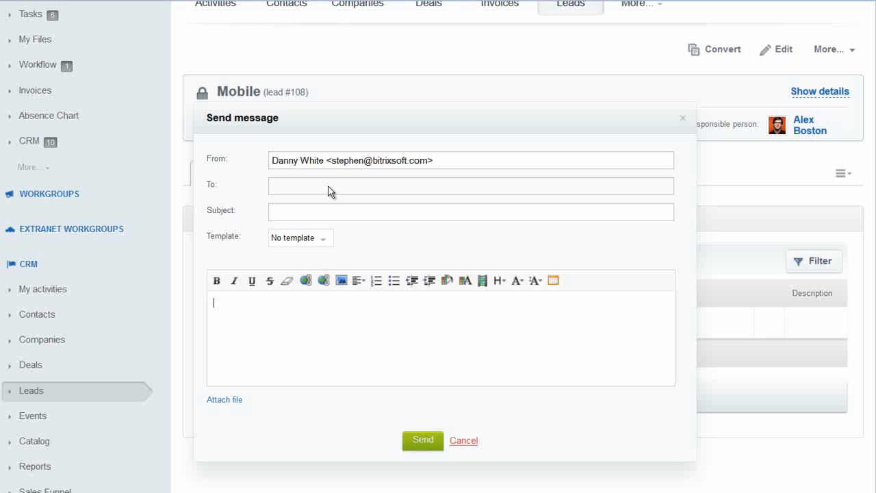
pyautogui.click(325, 241)
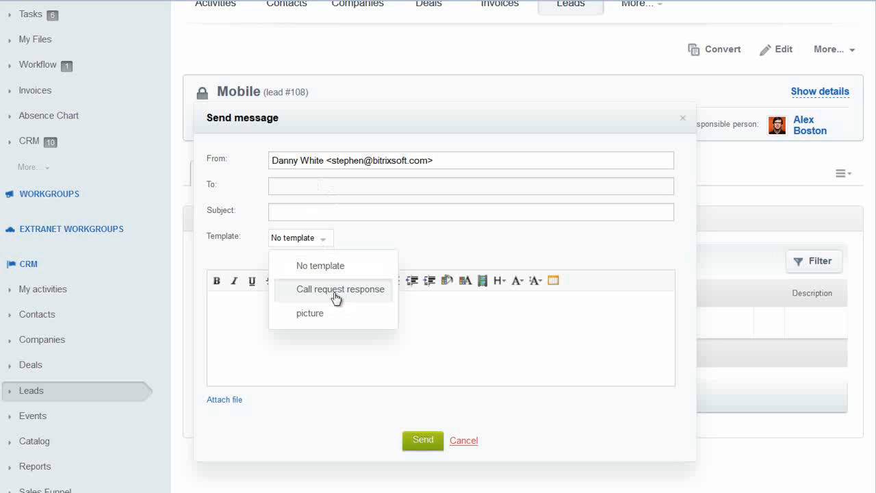
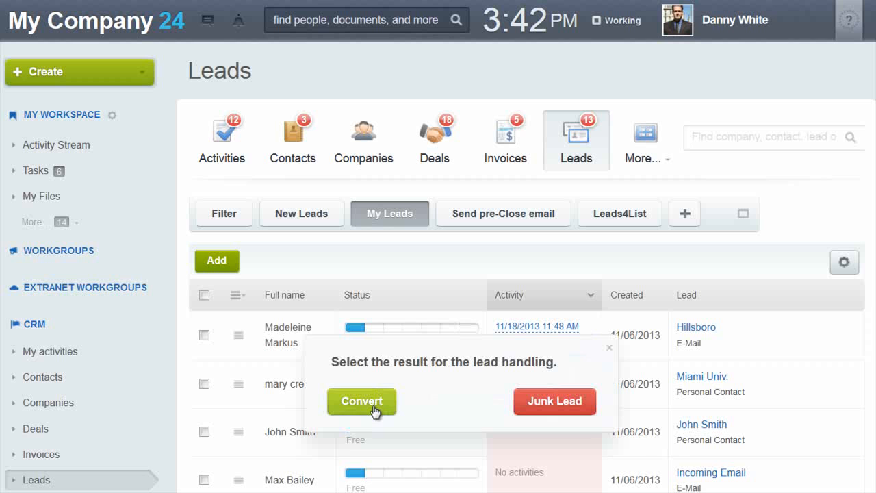
pyautogui.click(363, 400)
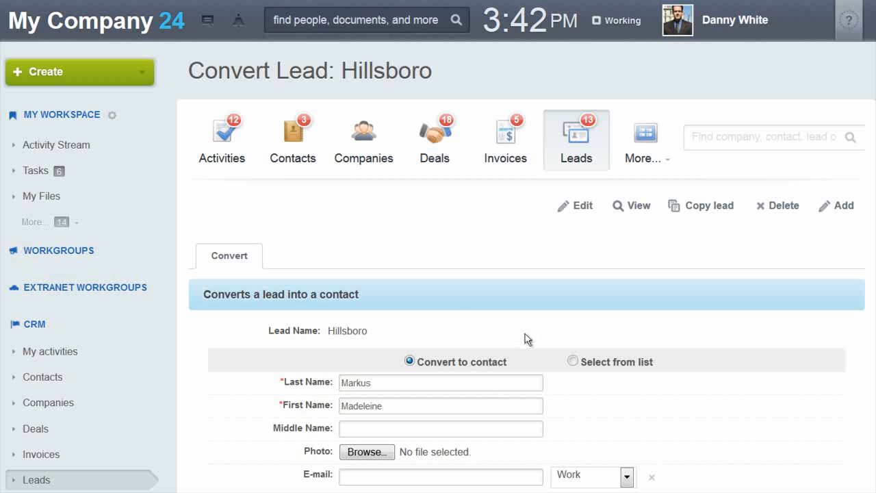
pyautogui.scroll(-5, 450, 303)
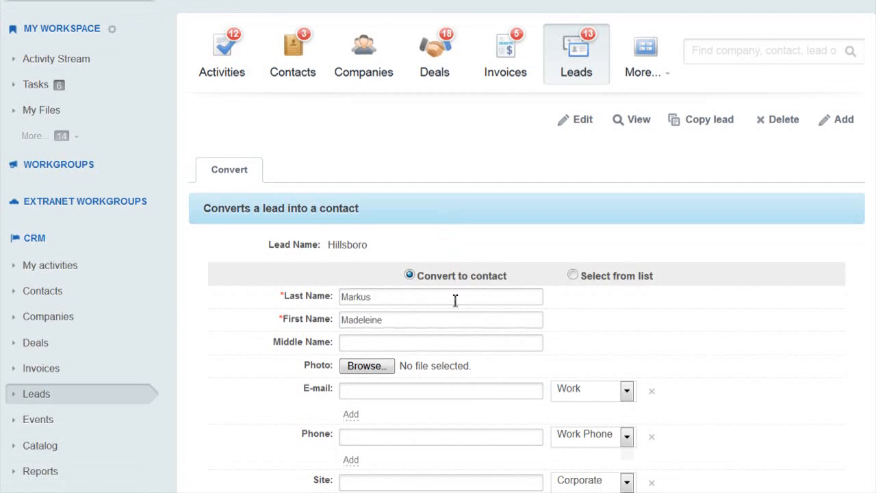
pyautogui.scroll(-2, 482, 293)
pyautogui.click(485, 291)
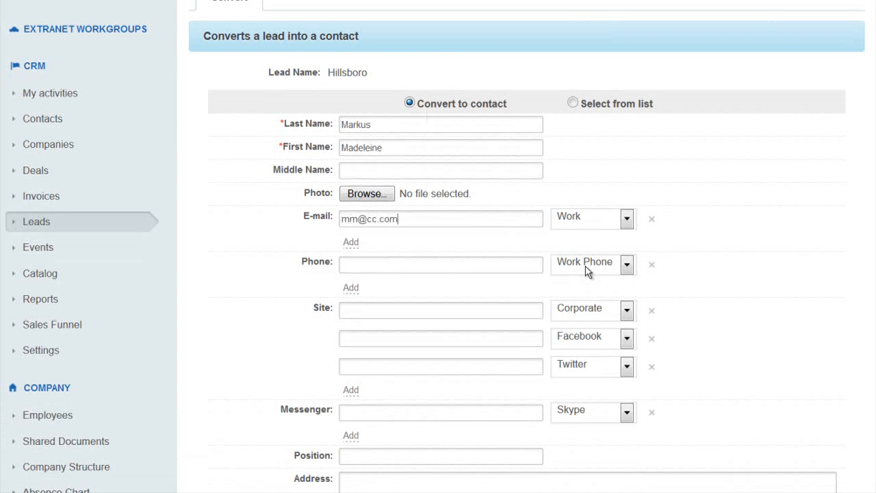
# Have the conversion also create a new Hillsboro company and a deal.
pyautogui.scroll(-8, 445, 307)
pyautogui.scroll(-8, 465, 297)
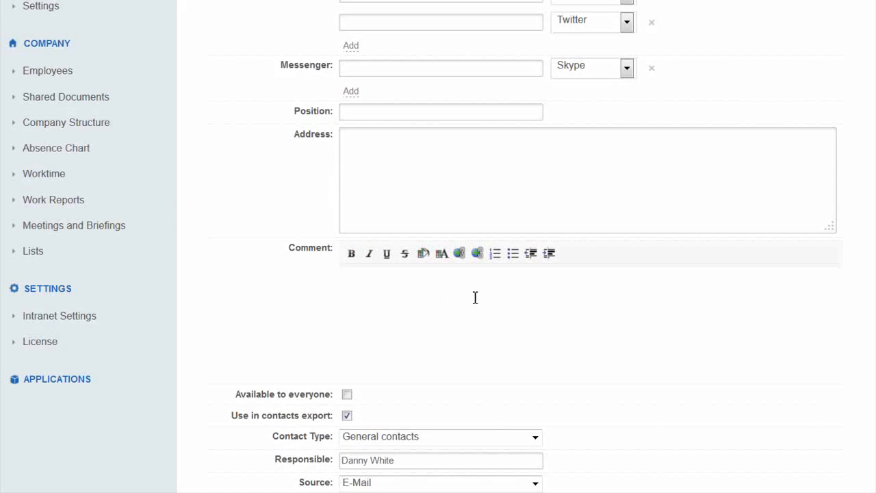
pyautogui.scroll(-5, 481, 292)
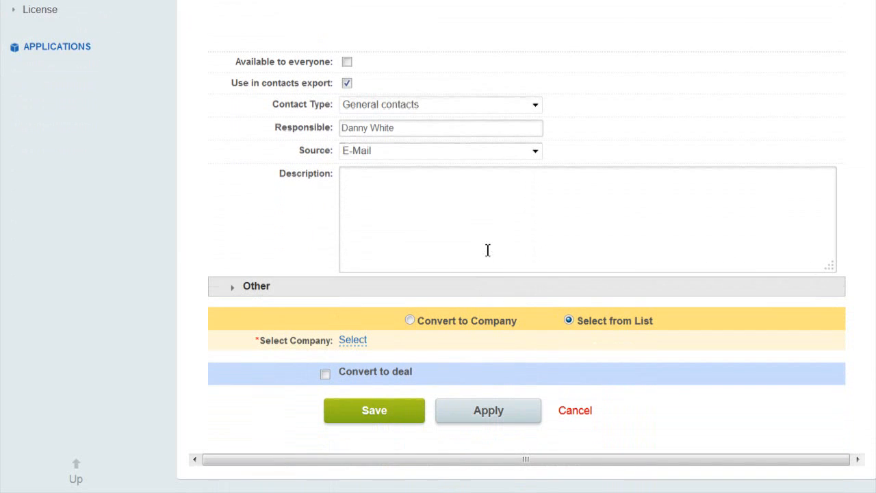
pyautogui.click(410, 320)
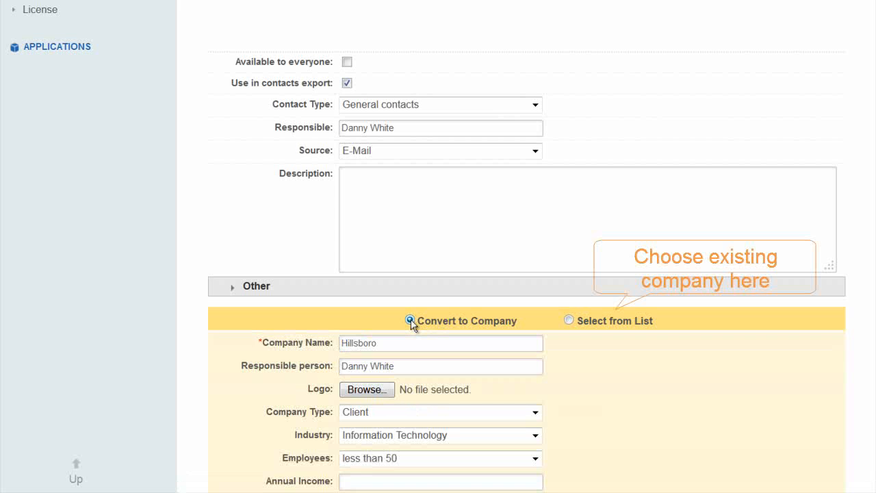
pyautogui.scroll(-3, 413, 323)
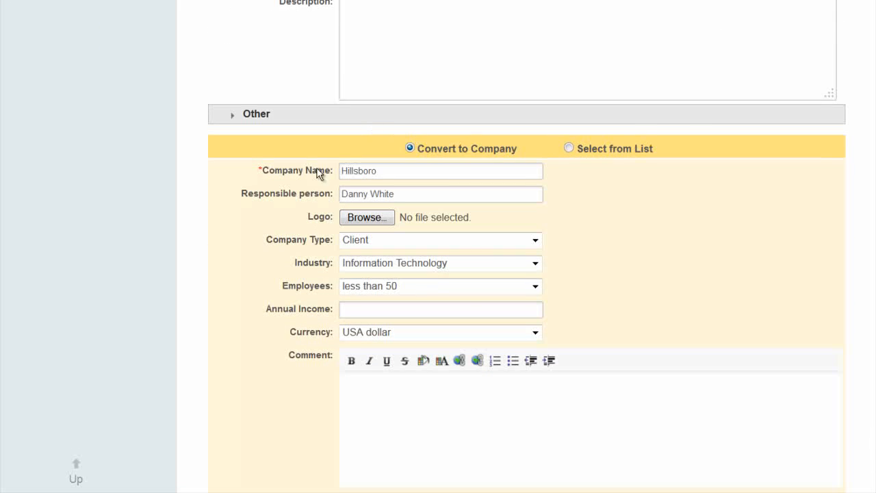
pyautogui.scroll(-3, 236, 214)
pyautogui.scroll(-4, 236, 216)
pyautogui.scroll(-5, 241, 220)
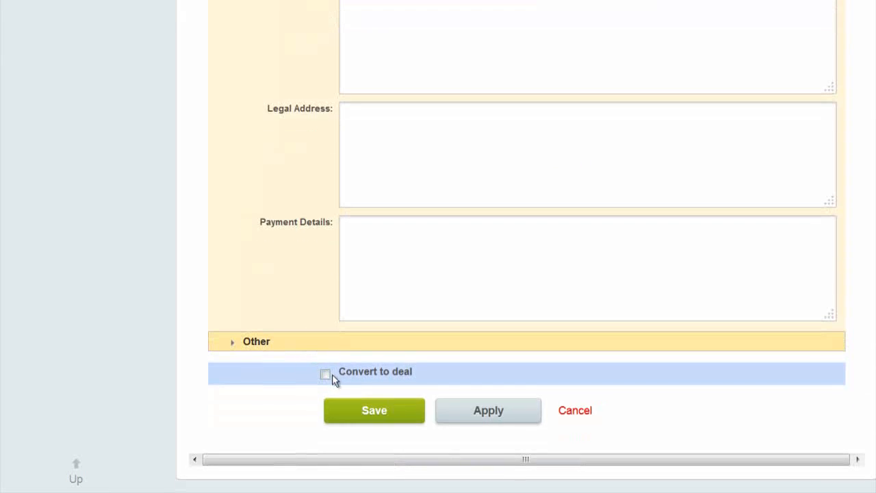
pyautogui.click(325, 375)
# Save the conversion with deal income 500 and type Services, then view the contact's Deals (1).
pyautogui.scroll(-4, 332, 315)
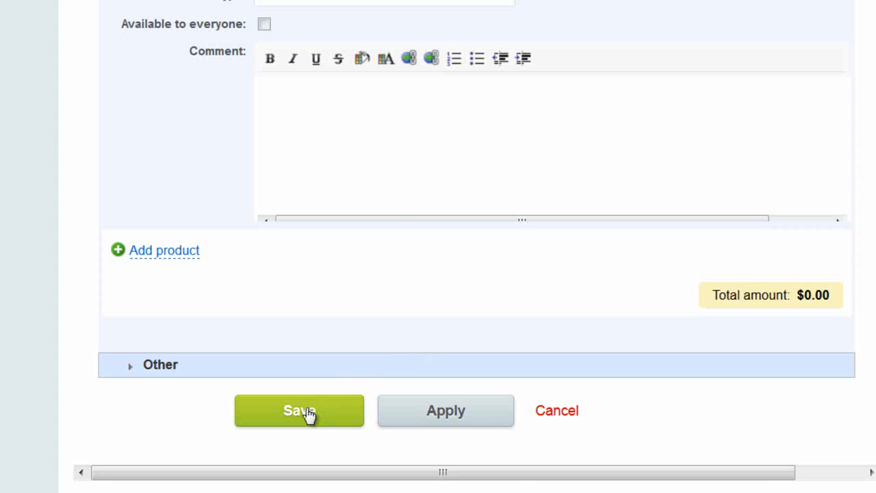
pyautogui.click(308, 448)
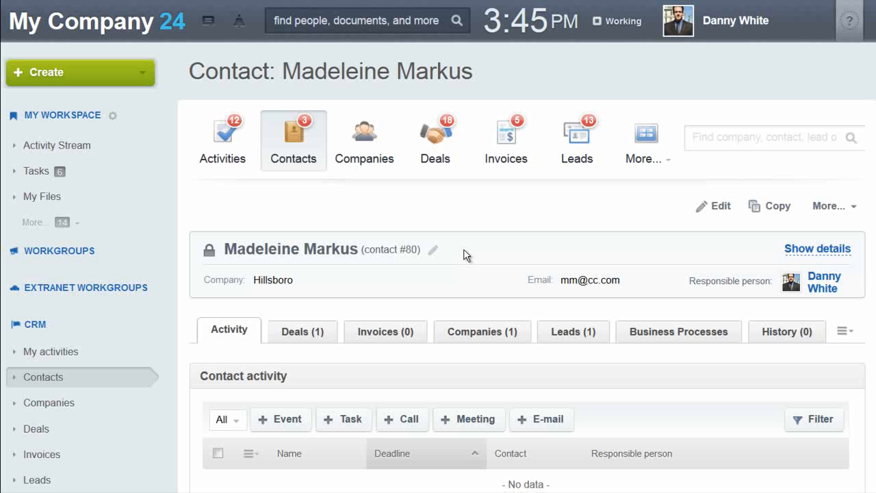
pyautogui.scroll(-2, 464, 254)
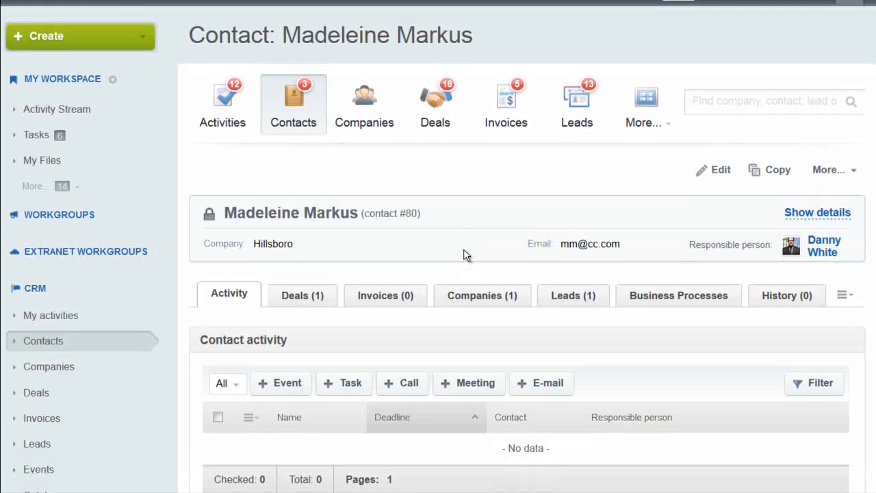
pyautogui.scroll(-2, 465, 255)
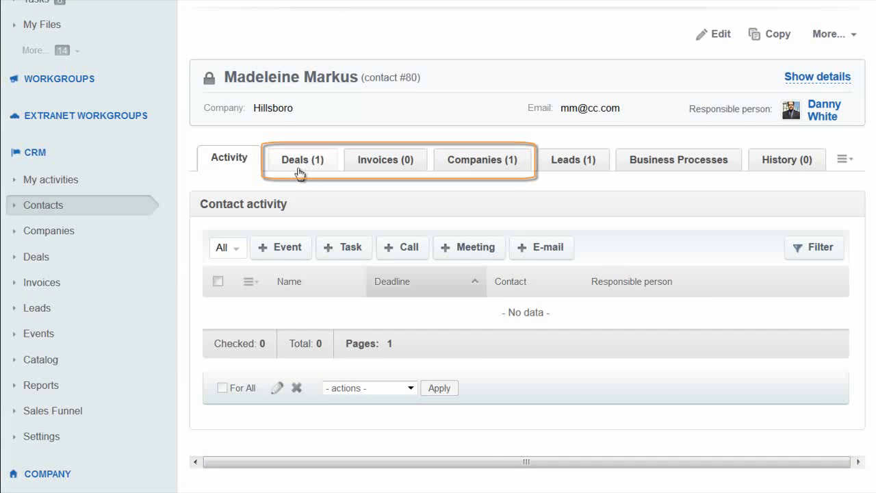
pyautogui.click(306, 169)
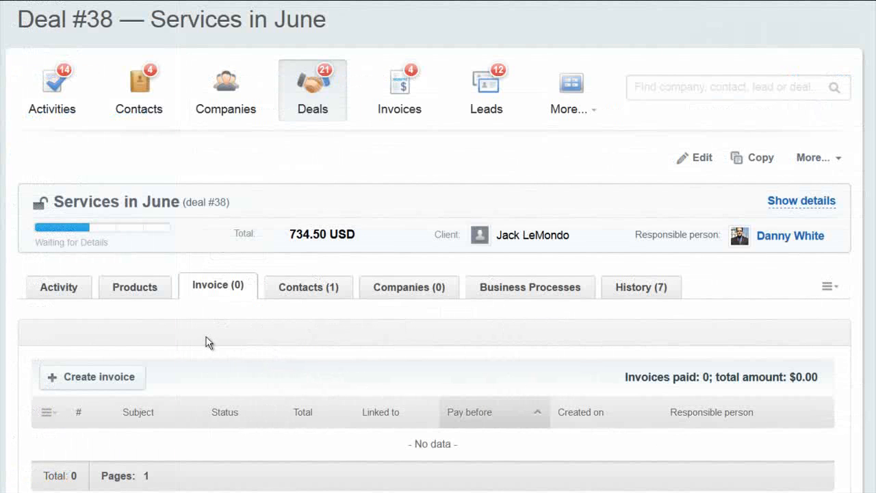
# Start a new invoice for the deal with payment due date 11/29/2013.
pyautogui.click(114, 386)
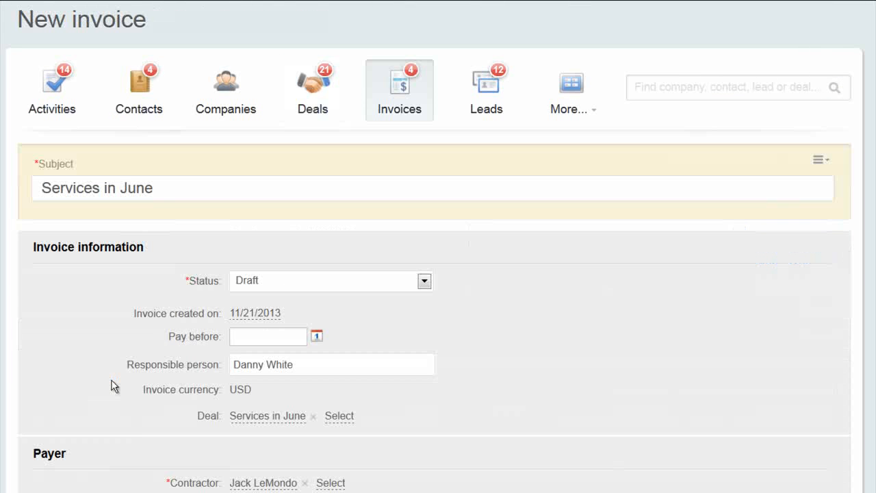
pyautogui.click(316, 337)
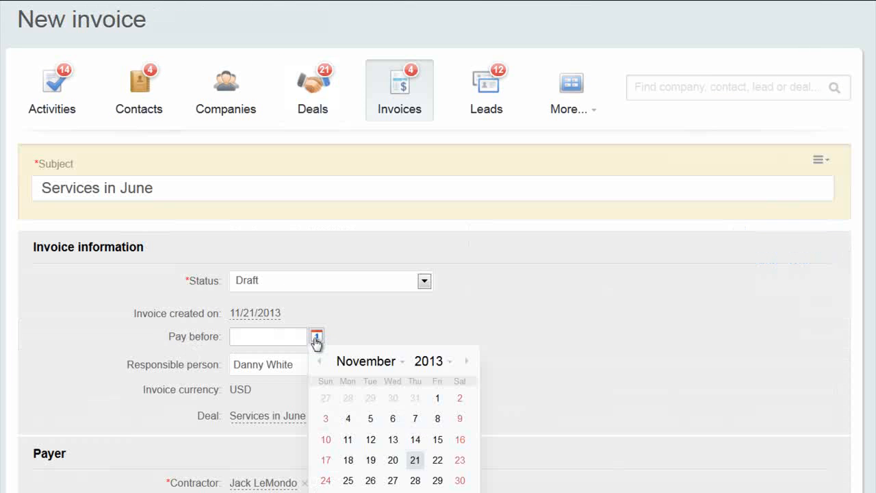
pyautogui.click(437, 480)
# Save the Services in June invoice for 5 Maple Syrup totalling $734.50.
pyautogui.scroll(-3, 438, 484)
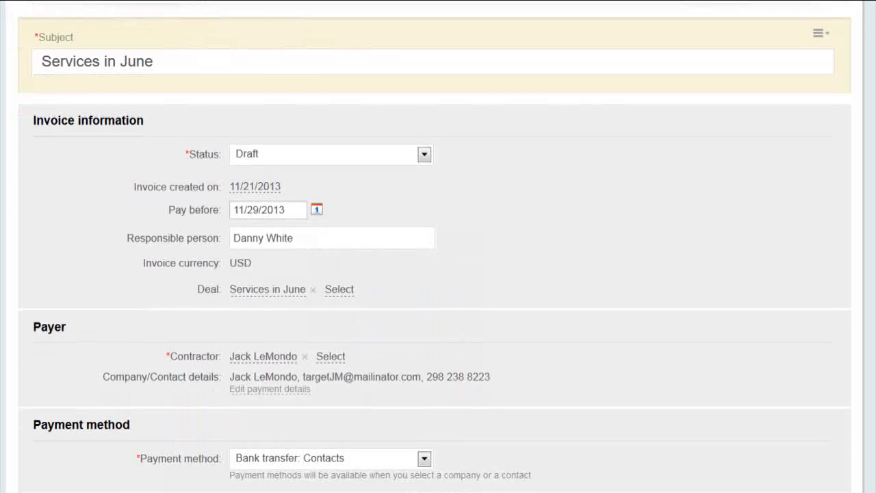
pyautogui.scroll(-3, 437, 246)
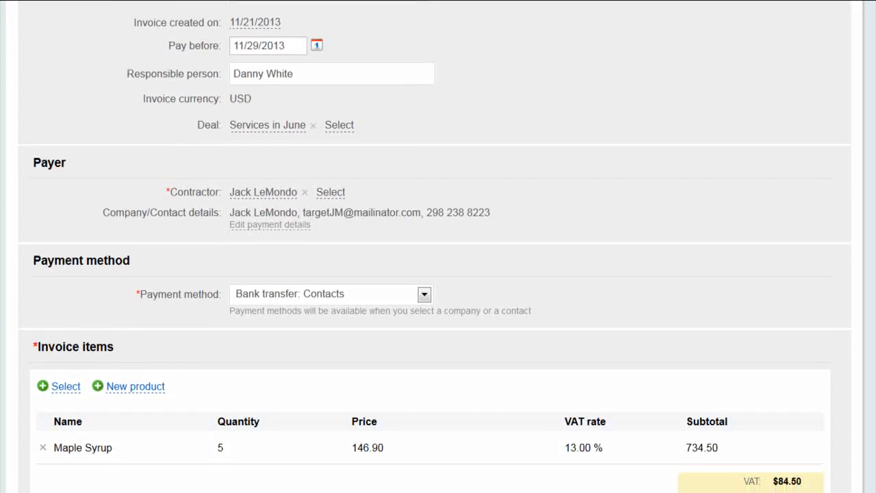
pyautogui.scroll(-2, 438, 246)
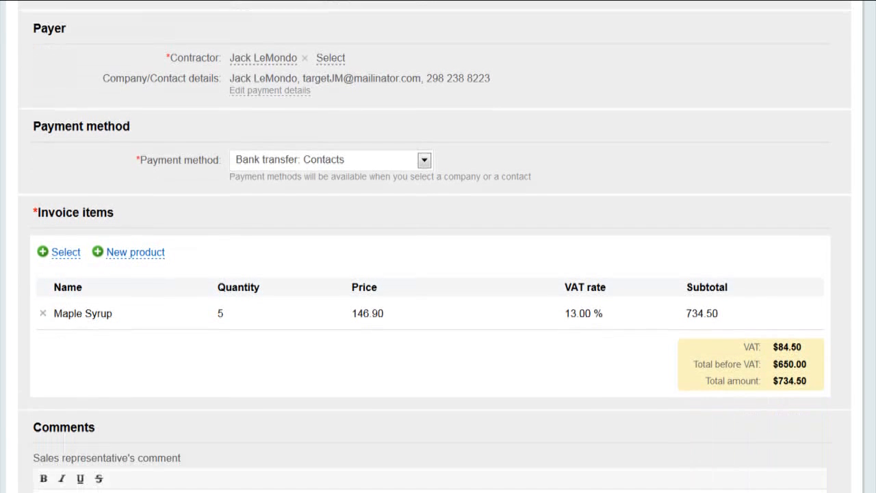
pyautogui.scroll(-3, 438, 246)
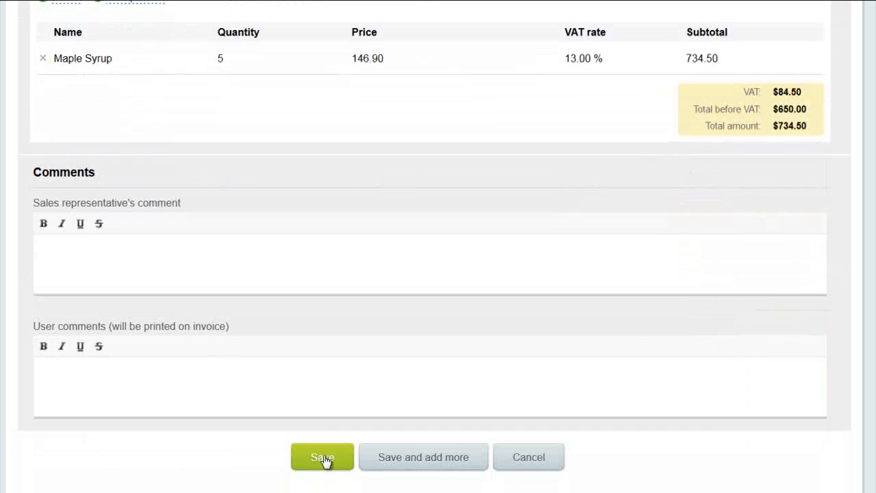
pyautogui.click(318, 460)
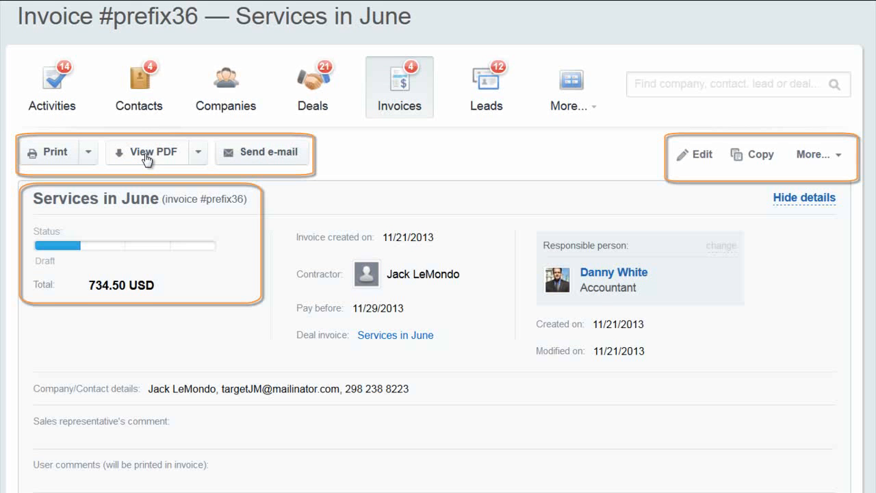
# Preview the saved invoice as a PDF.
pyautogui.click(145, 156)
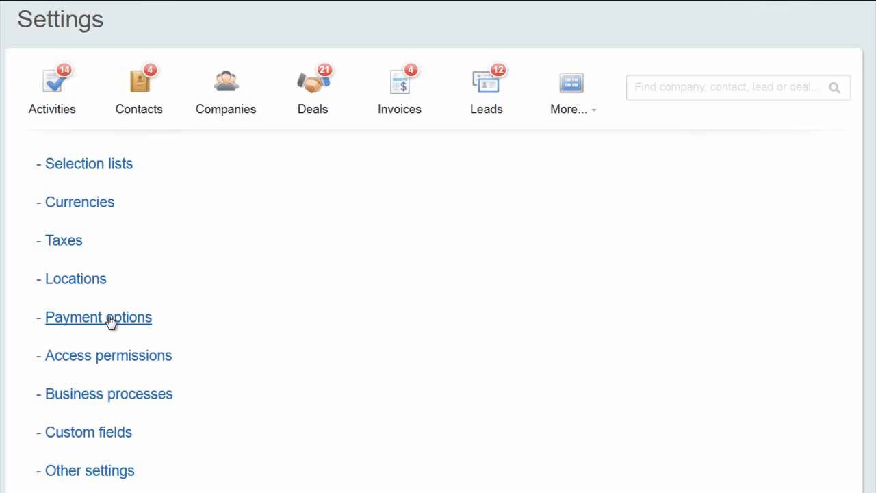
pyautogui.click(131, 472)
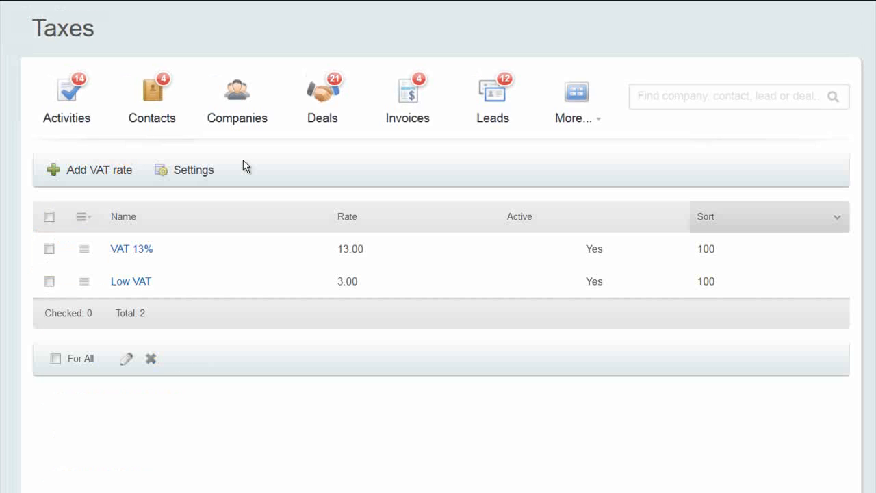
pyautogui.click(193, 170)
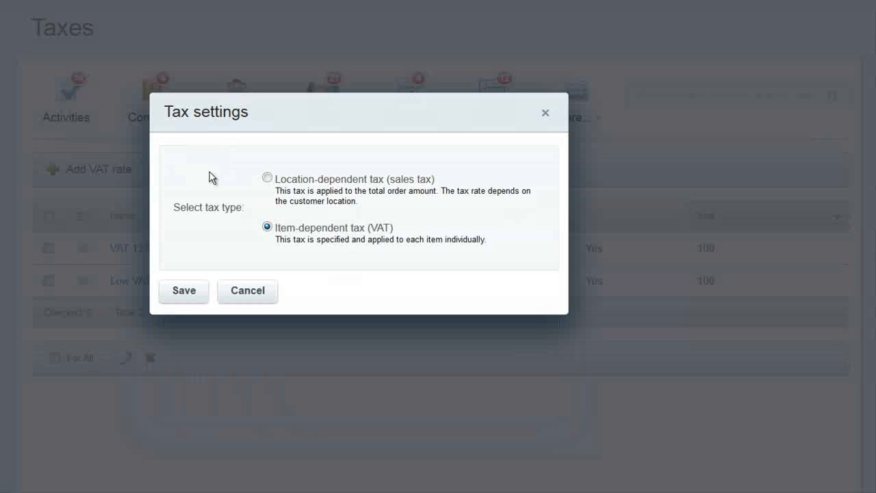
pyautogui.click(267, 178)
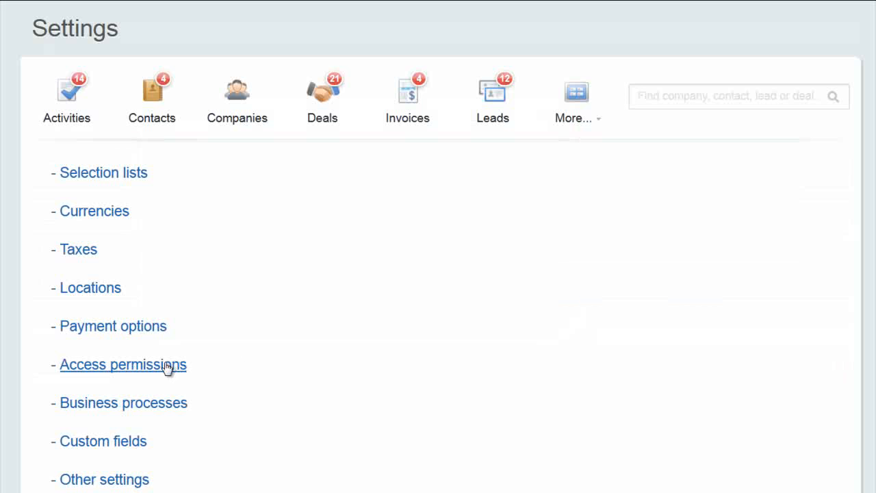
# Open CRM access permissions and point out the user, Sales group owner and Sales Department entries.
pyautogui.click(164, 365)
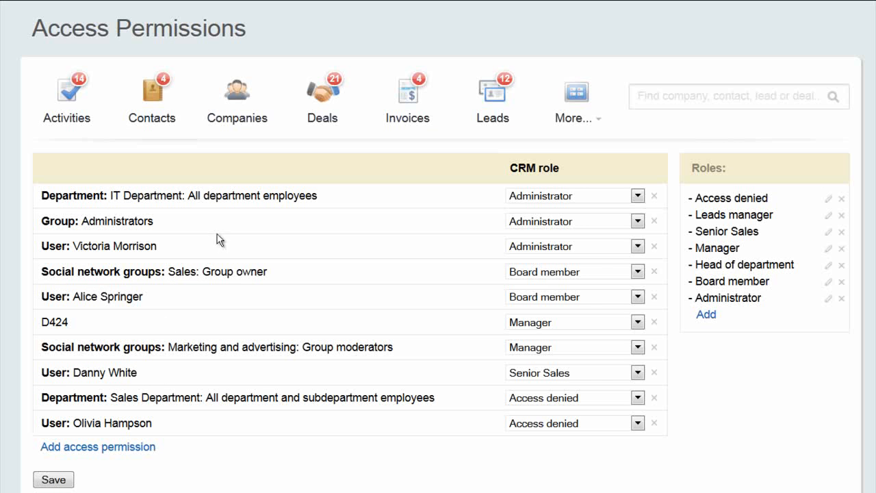
pyautogui.moveTo(40, 246); pyautogui.dragTo(193, 260)
pyautogui.click(126, 274)
pyautogui.moveTo(41, 271); pyautogui.dragTo(299, 286)
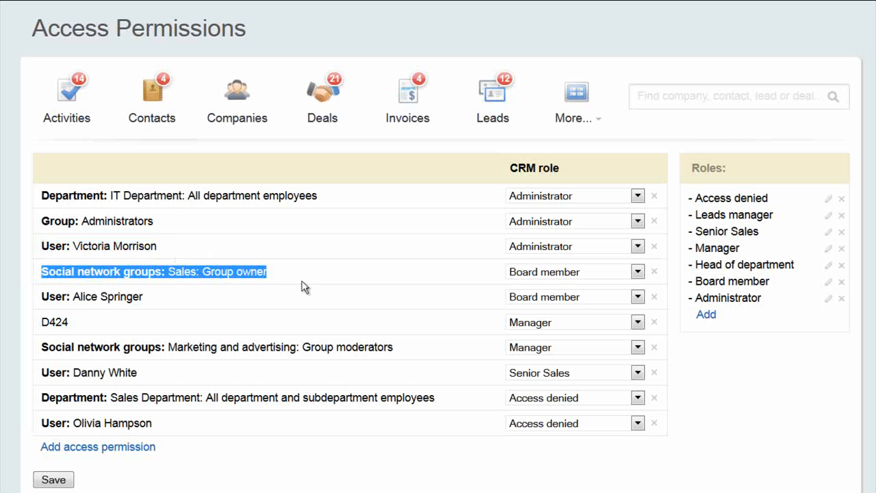
pyautogui.moveTo(41, 397); pyautogui.dragTo(455, 409)
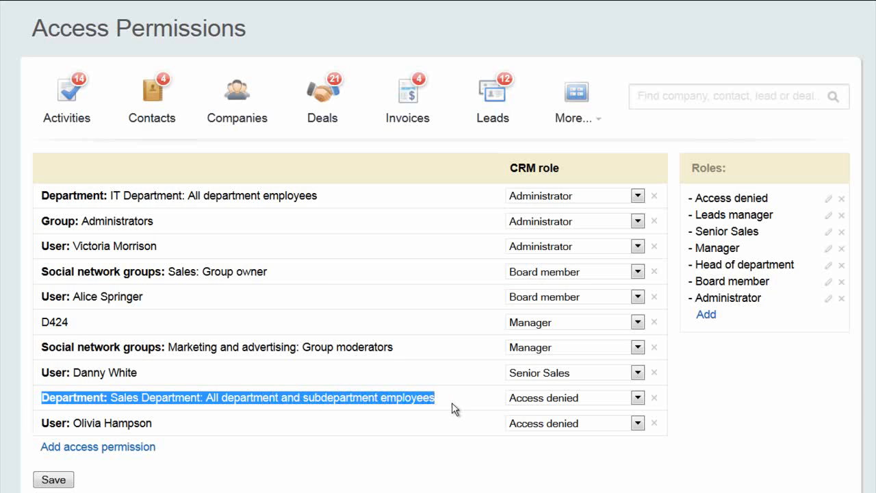
pyautogui.moveTo(513, 169); pyautogui.dragTo(572, 171)
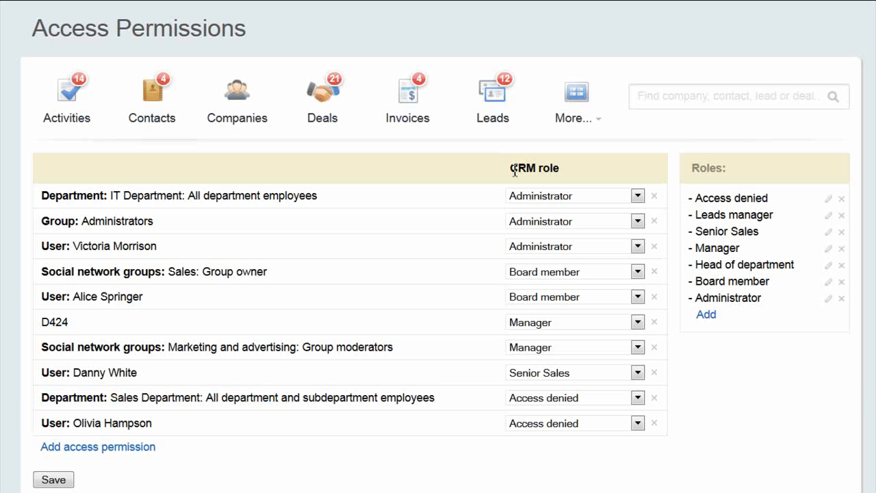
pyautogui.click(572, 170)
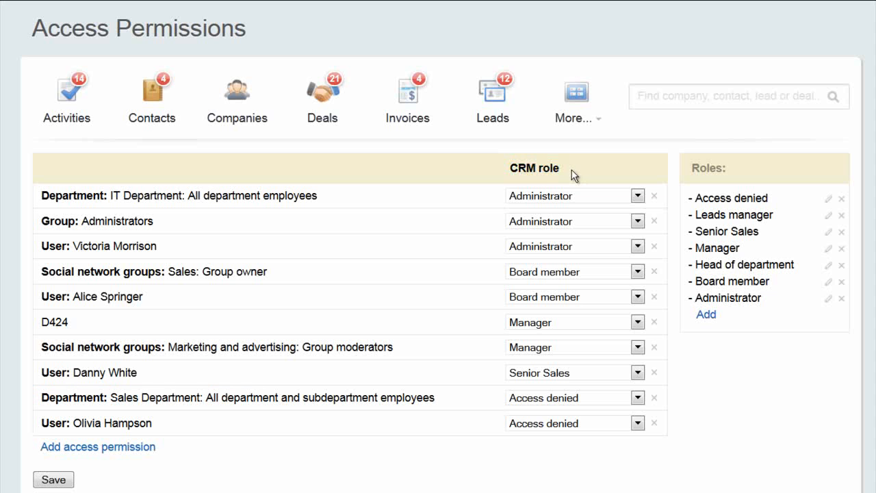
# Assign the Senior Sales role to D424 and open that role's permissions.
pyautogui.click(637, 322)
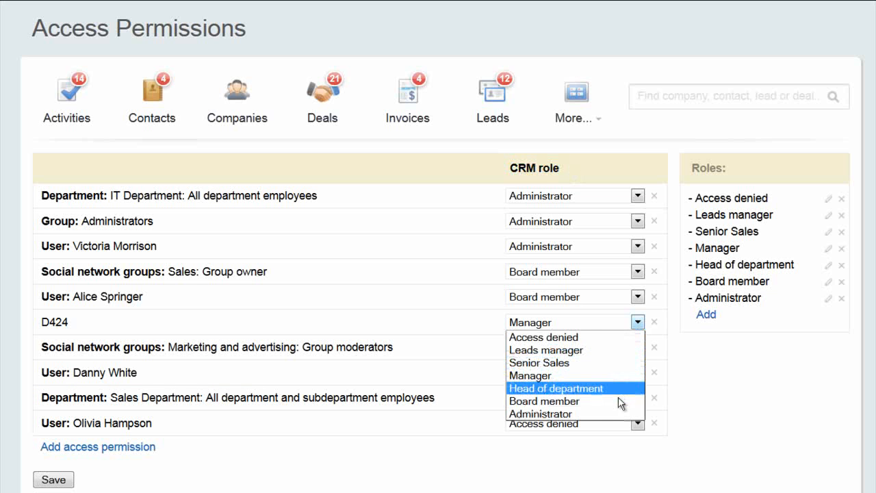
pyautogui.click(608, 361)
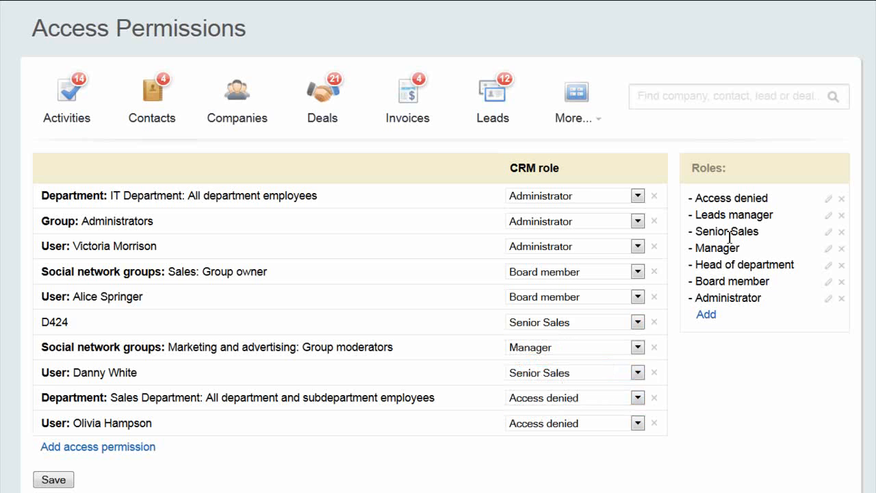
pyautogui.click(828, 232)
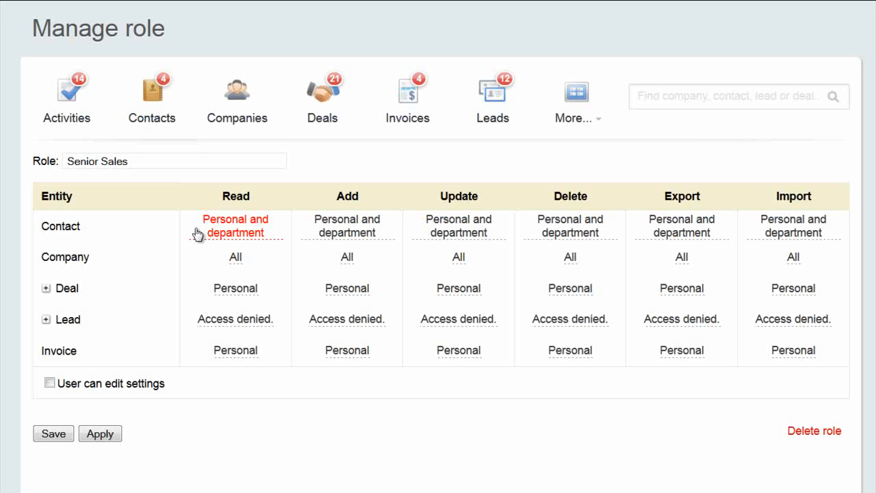
# Review Senior Sales' Contact read options and Deal permissions unchanged, then open the Manager role.
pyautogui.click(270, 238)
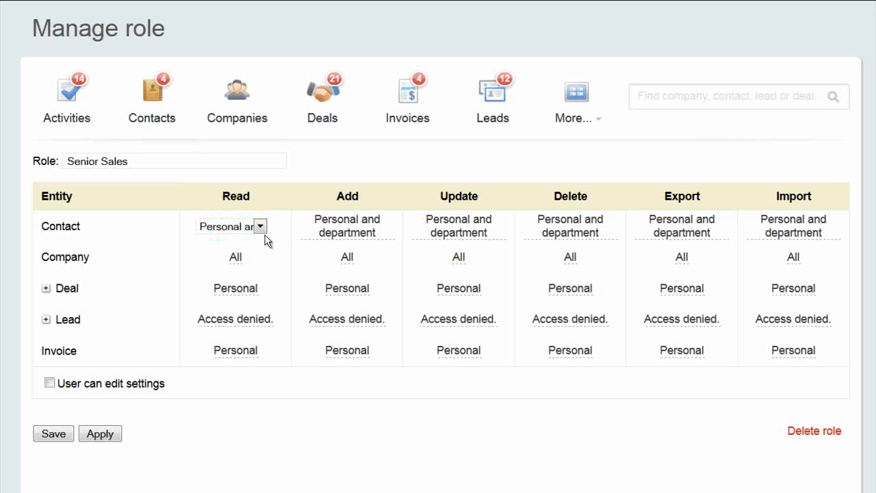
pyautogui.click(261, 230)
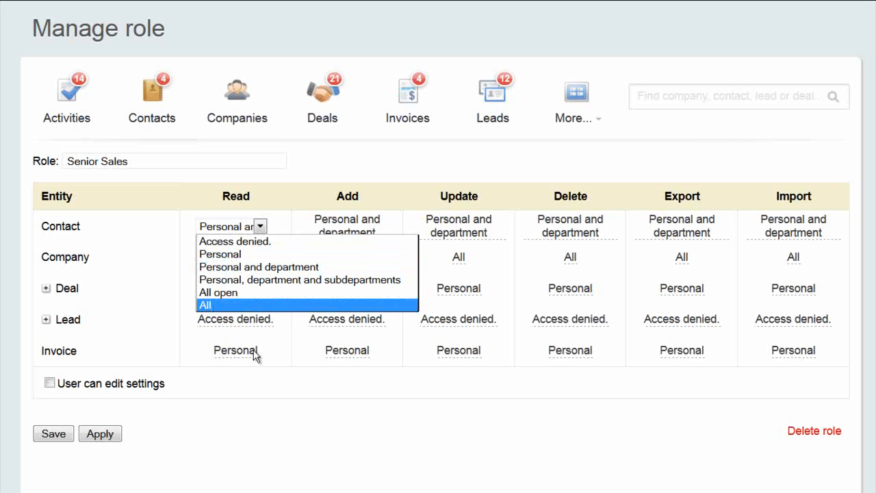
pyautogui.click(243, 417)
pyautogui.click(48, 290)
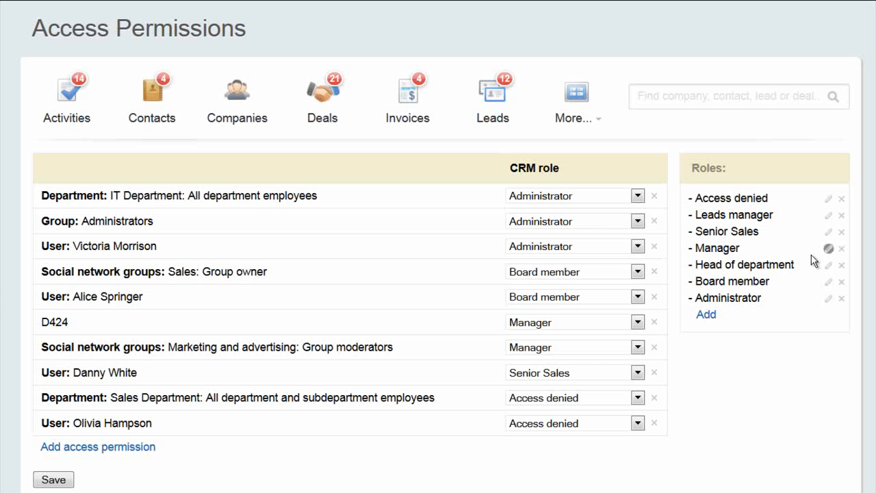
pyautogui.click(828, 249)
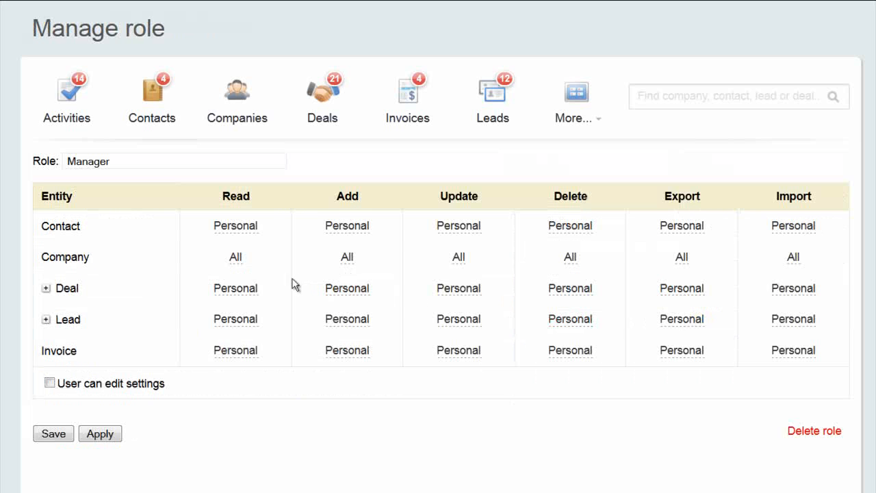